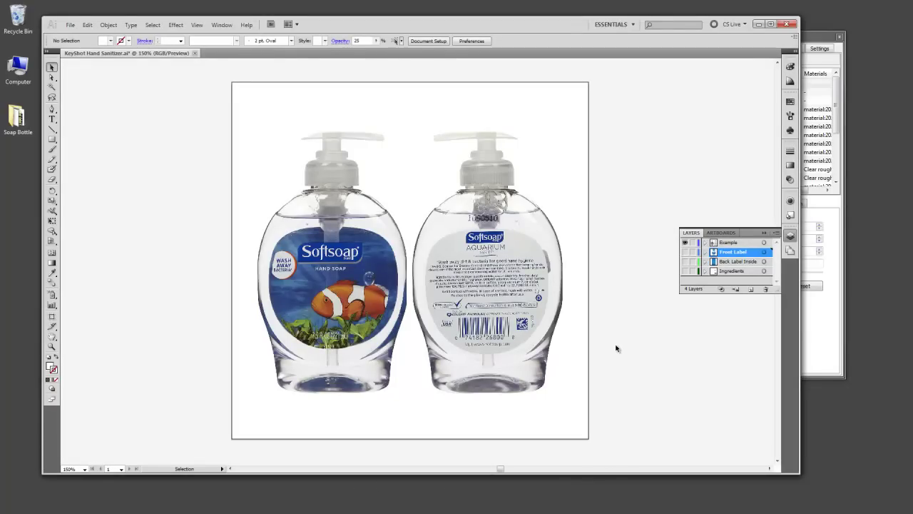
Review the front and back bottle reference photos in Illustrator, then switch to SolidWorks
click(548, 344)
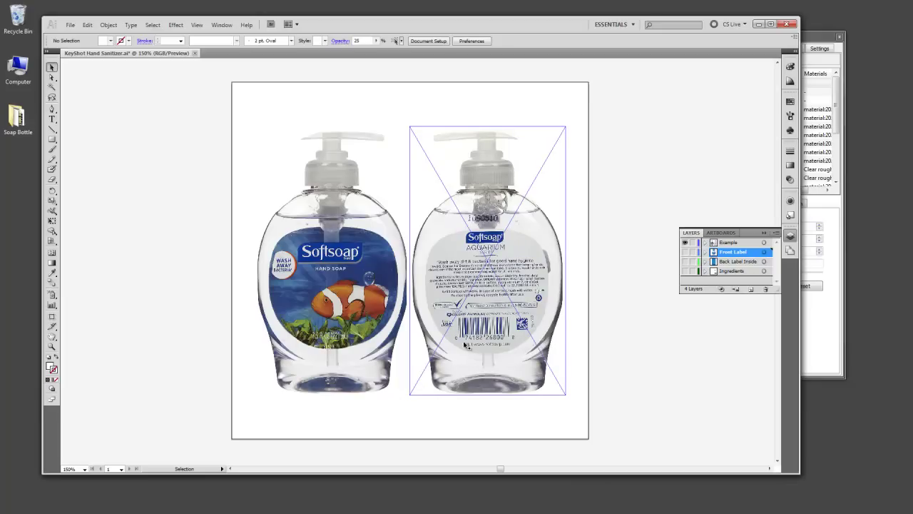
click(398, 349)
click(457, 294)
click(457, 429)
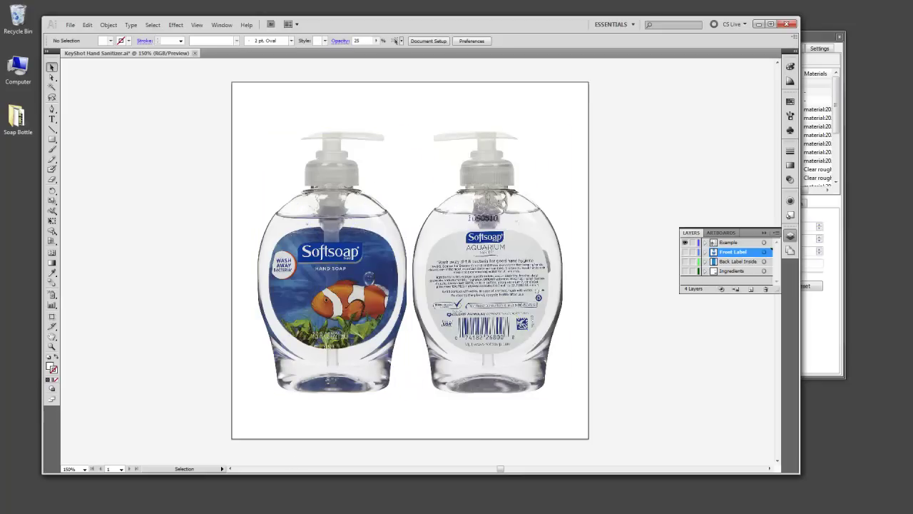
key(alt+Tab)
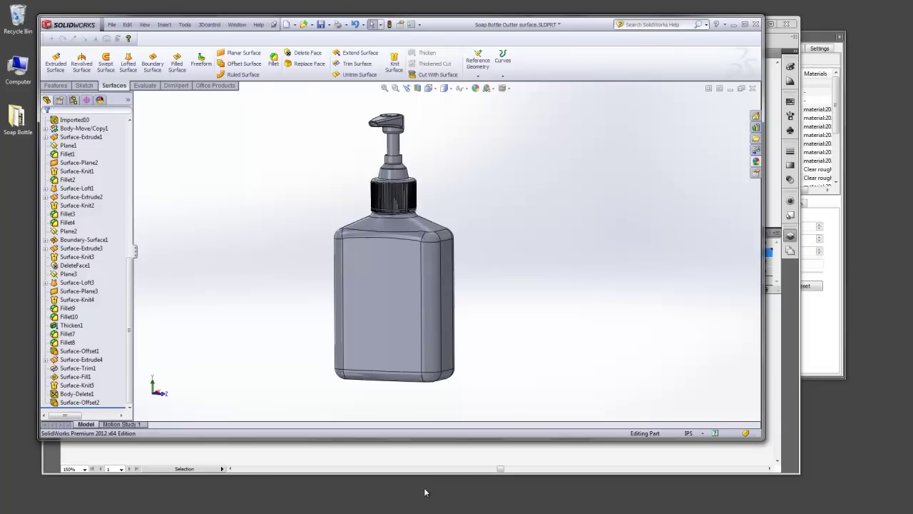
Check the Surface-Offset2 feature's options in SolidWorks, then dismiss them without changes
click(80, 402)
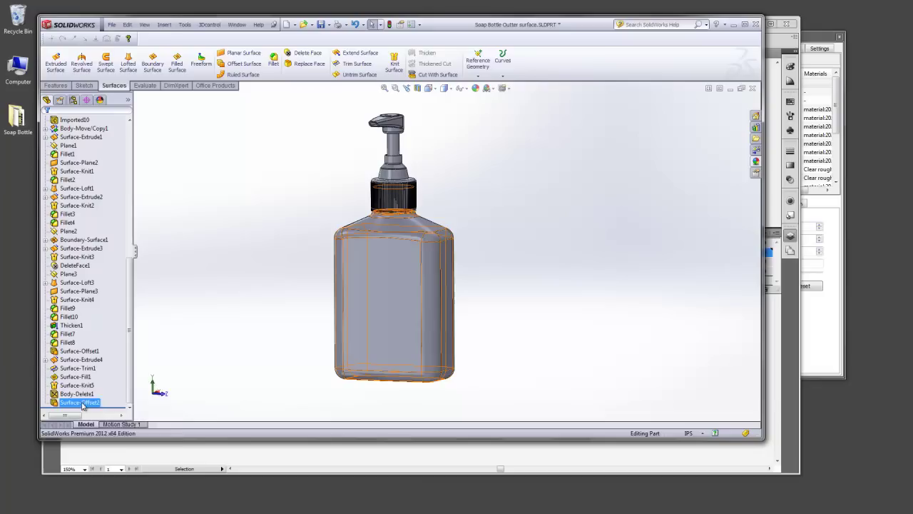
right_click(81, 402)
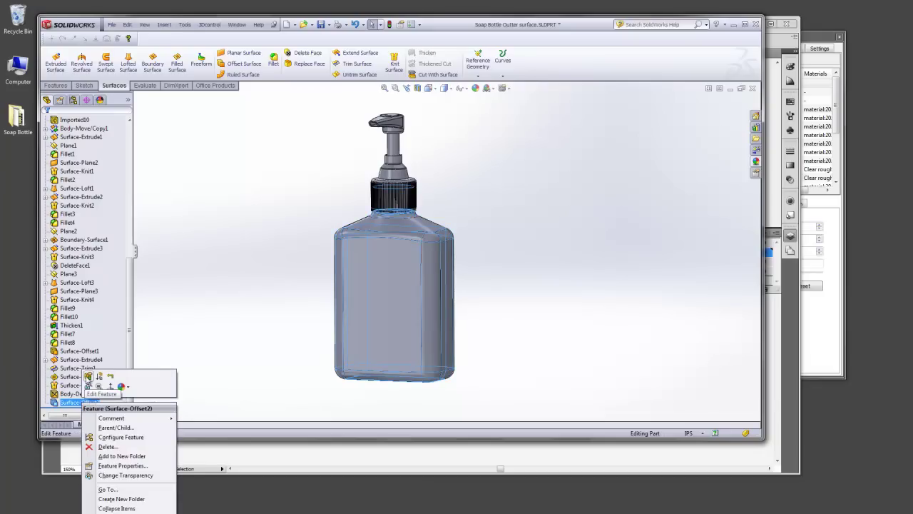
key(Escape)
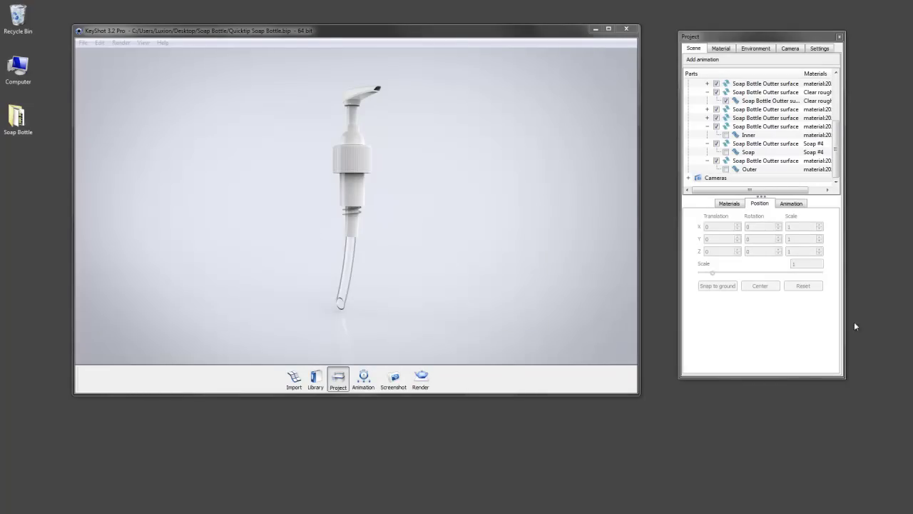
Show the Soap and bottle body parts and bring up the soap material
click(725, 153)
click(717, 162)
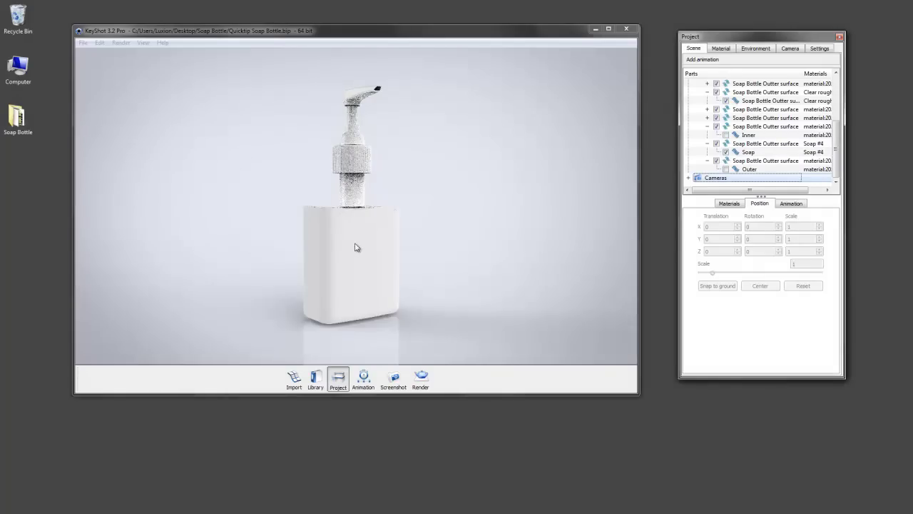
click(344, 246)
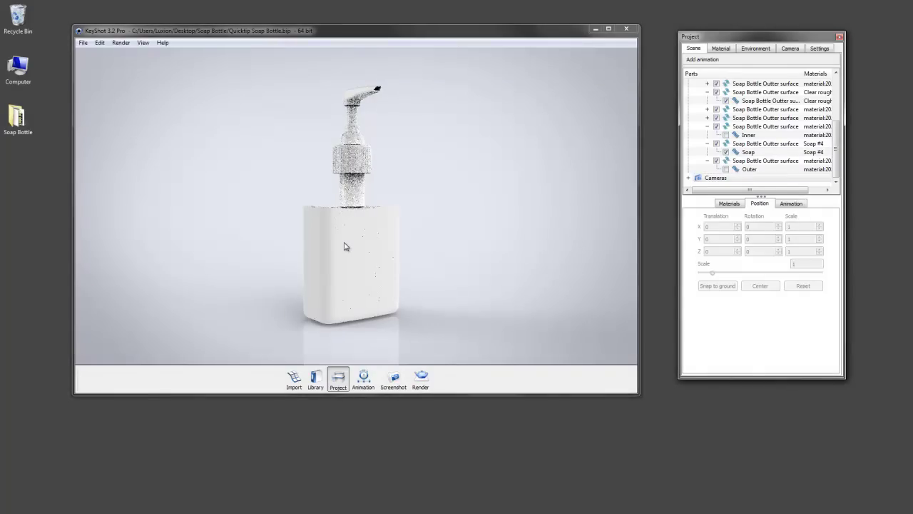
double_click(346, 249)
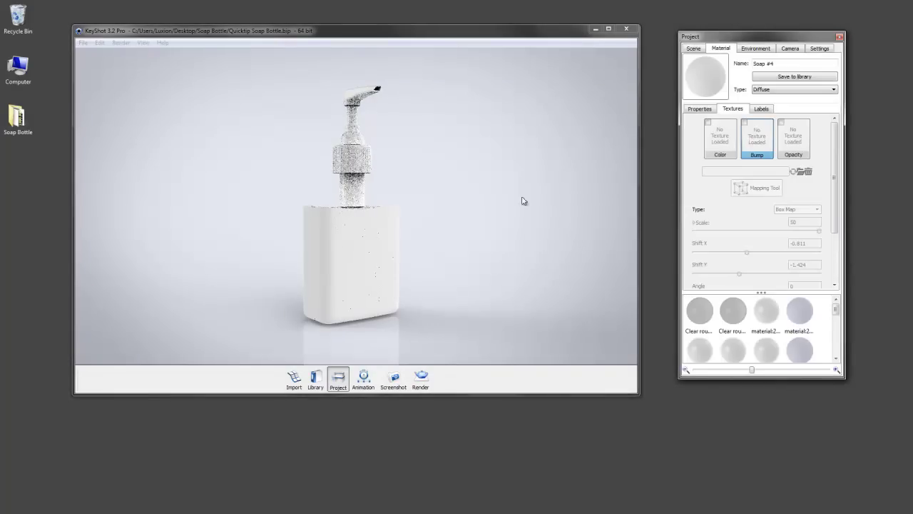
Make the soap material Liquid with refraction index 1.333 and outside index 1.5
click(799, 94)
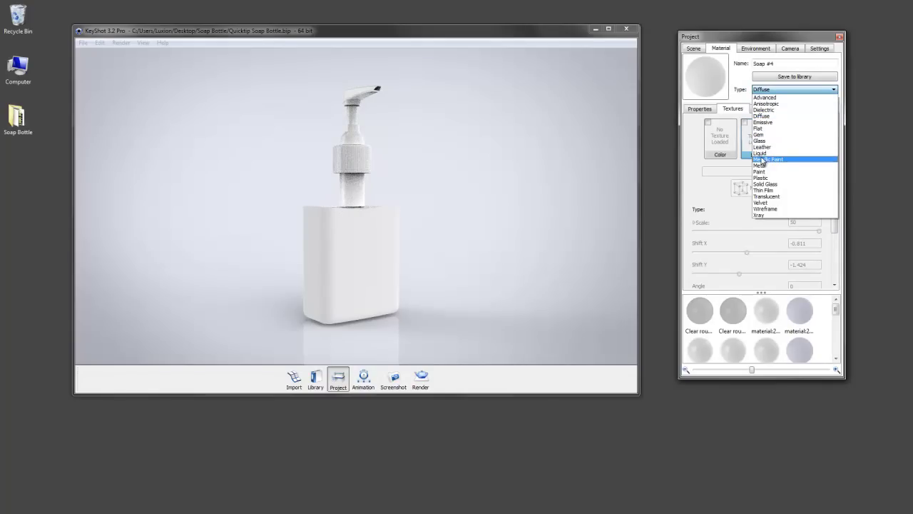
key(Escape)
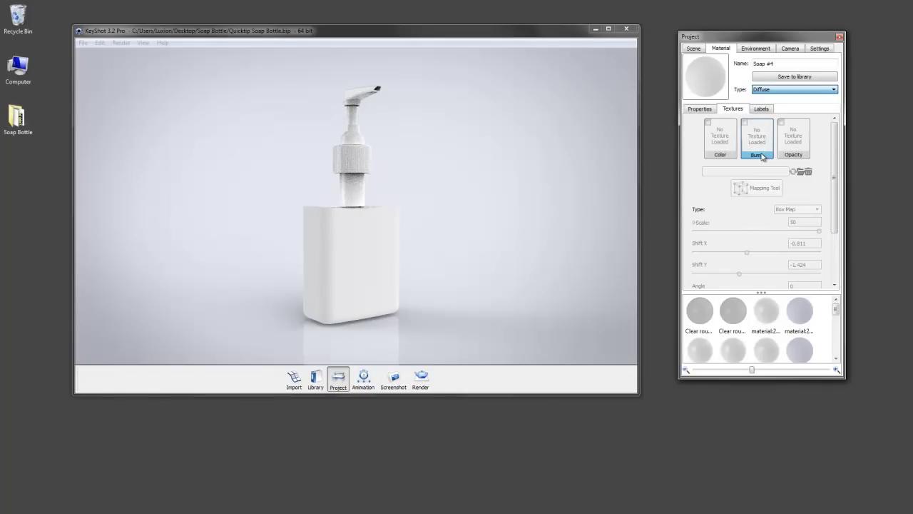
key(l)
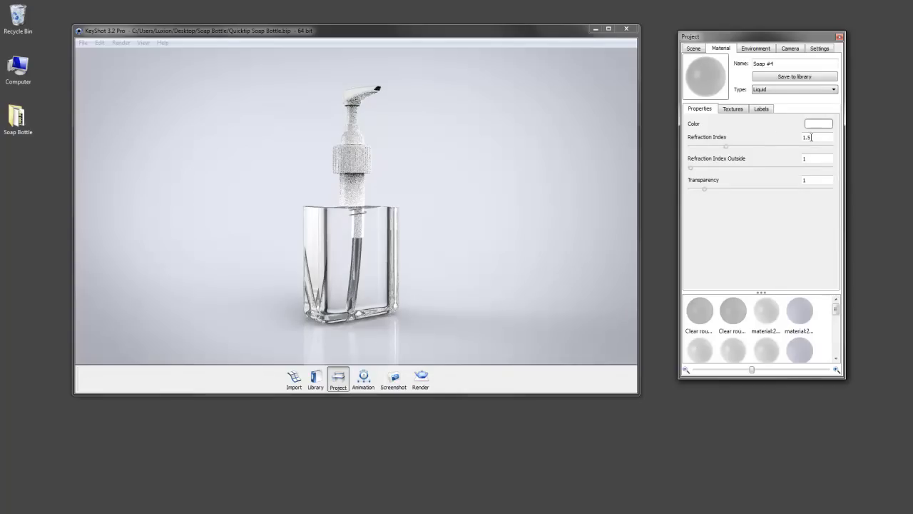
drag(811, 137, 760, 141)
text(1)
click(807, 160)
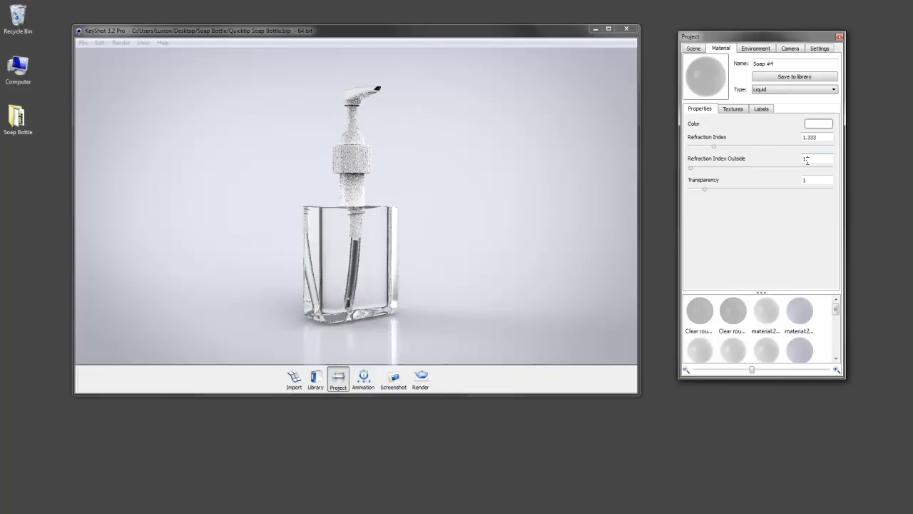
text(.5)
key(Return)
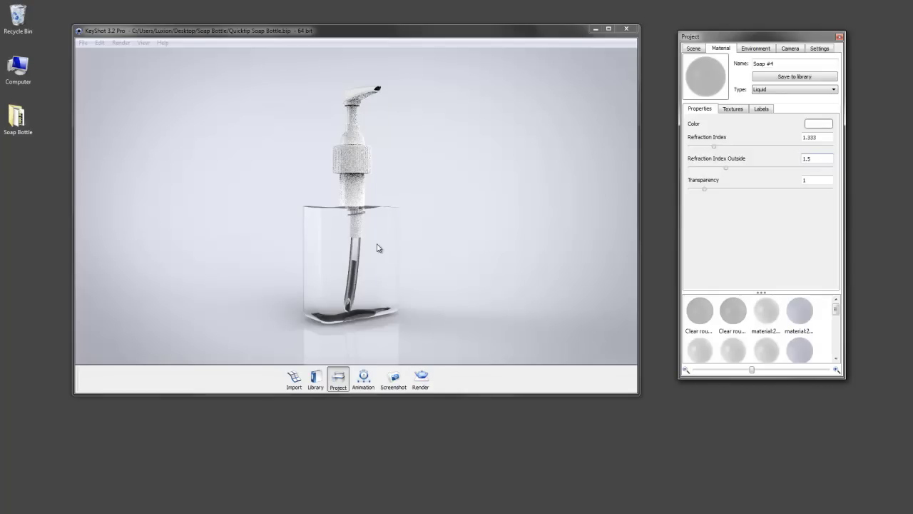
Load noise.jpg as the soap material's bump texture
click(732, 110)
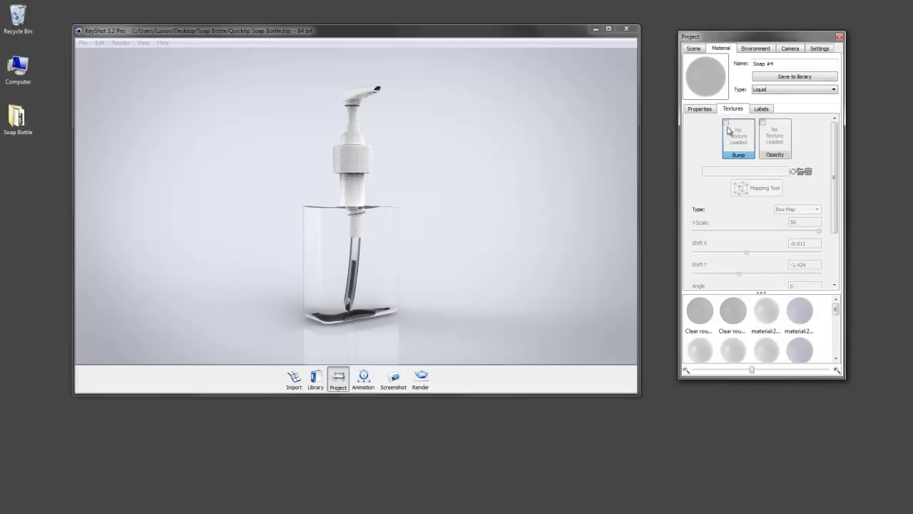
click(725, 122)
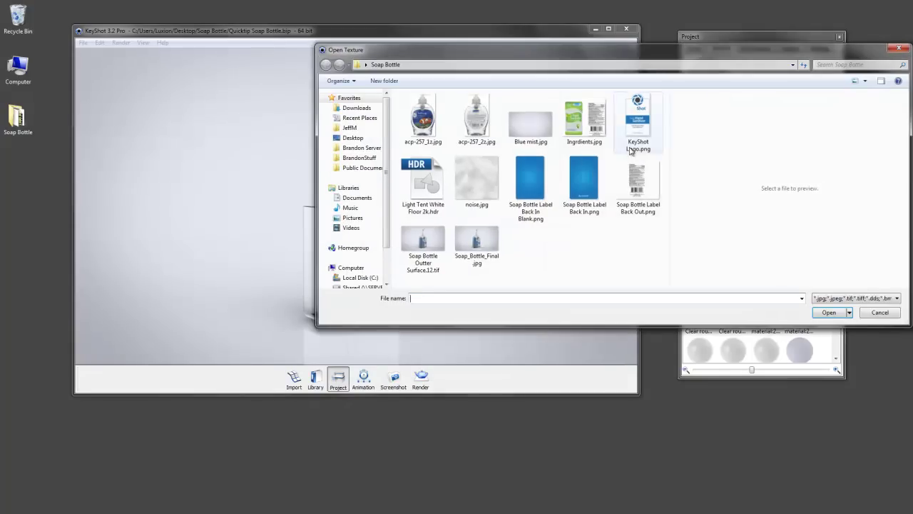
click(468, 203)
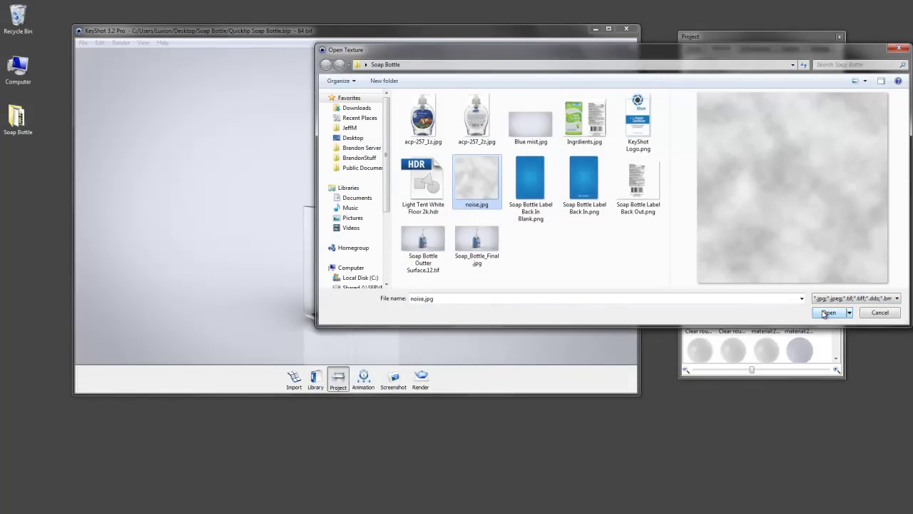
click(826, 314)
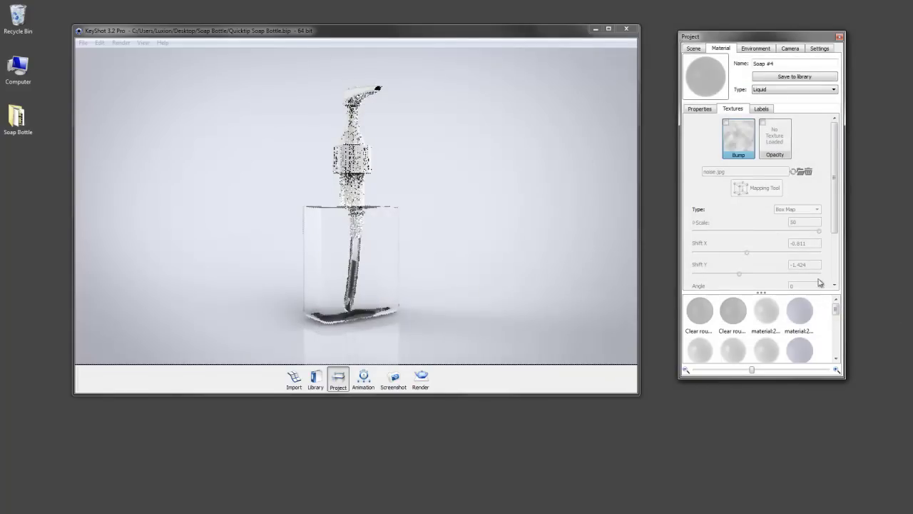
Enable the bump texture with box mapping at scale 50 and bump height 0.15
click(725, 123)
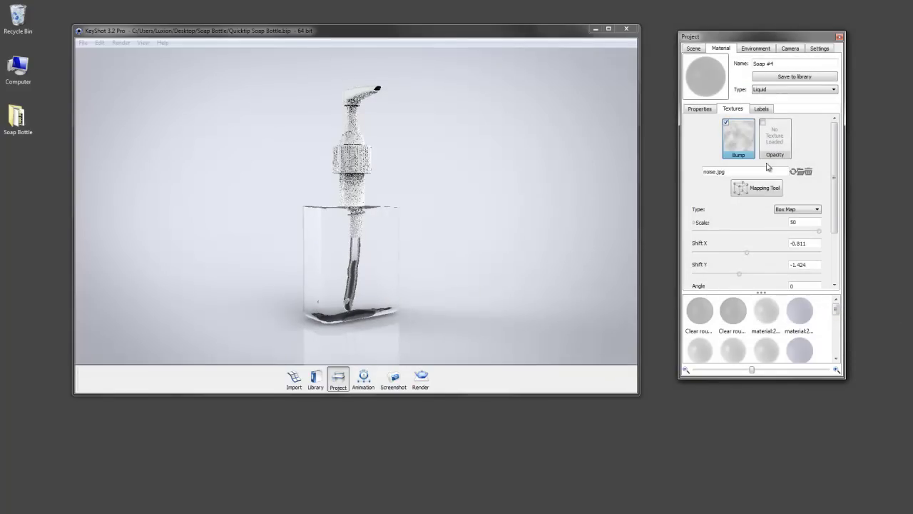
double_click(793, 222)
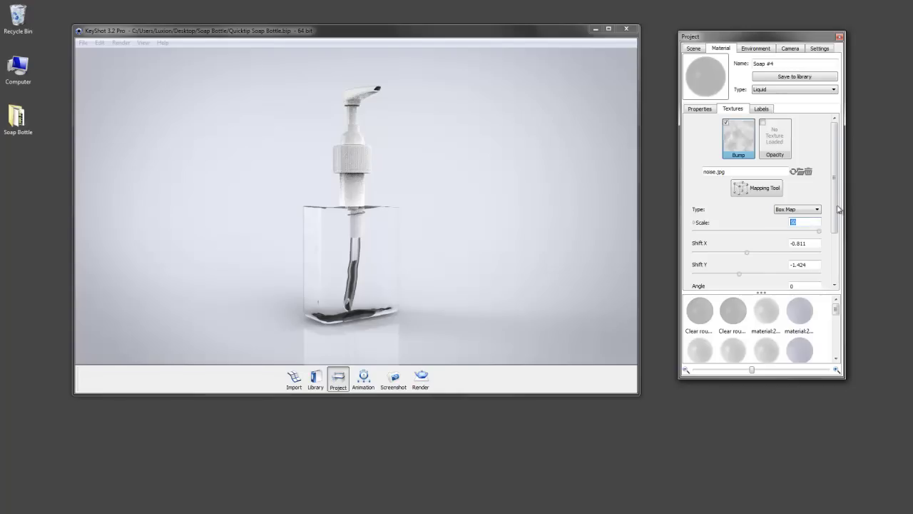
scroll(837, 208, down, 1)
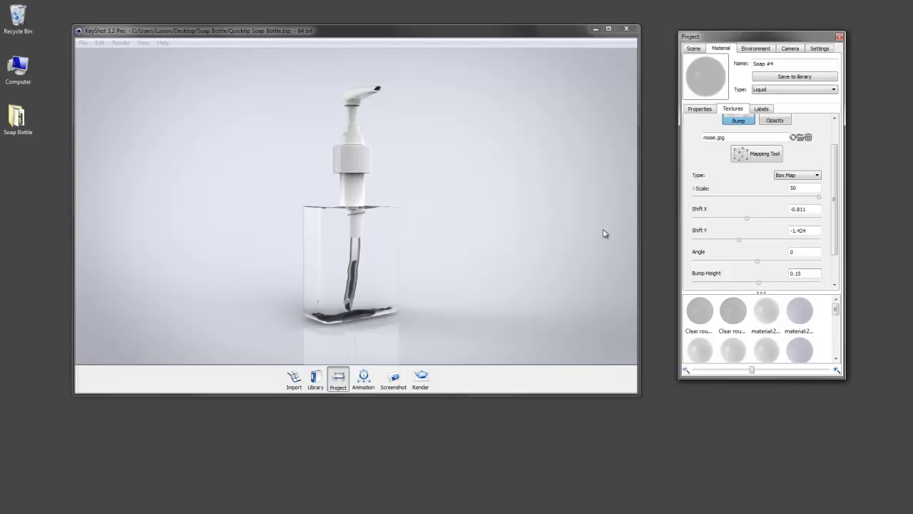
click(836, 119)
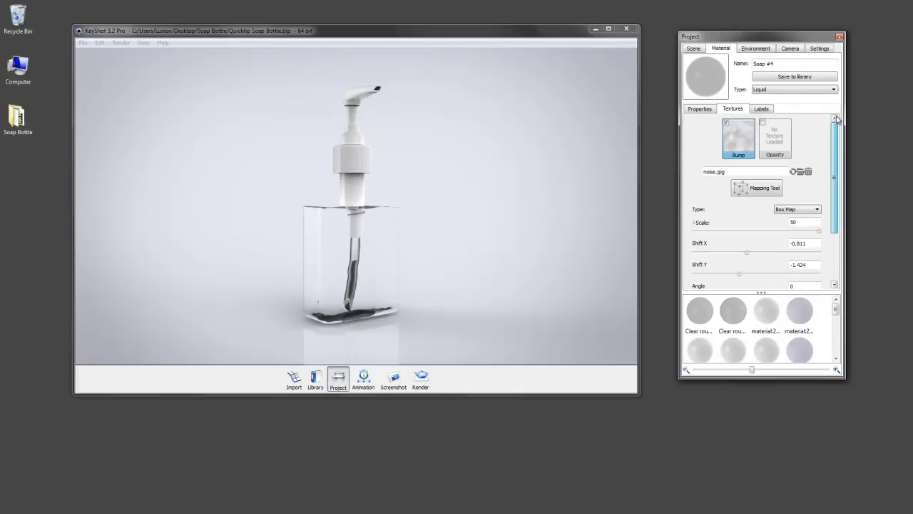
Show the Inner part and give it a two-sided Glass material
click(696, 49)
click(726, 135)
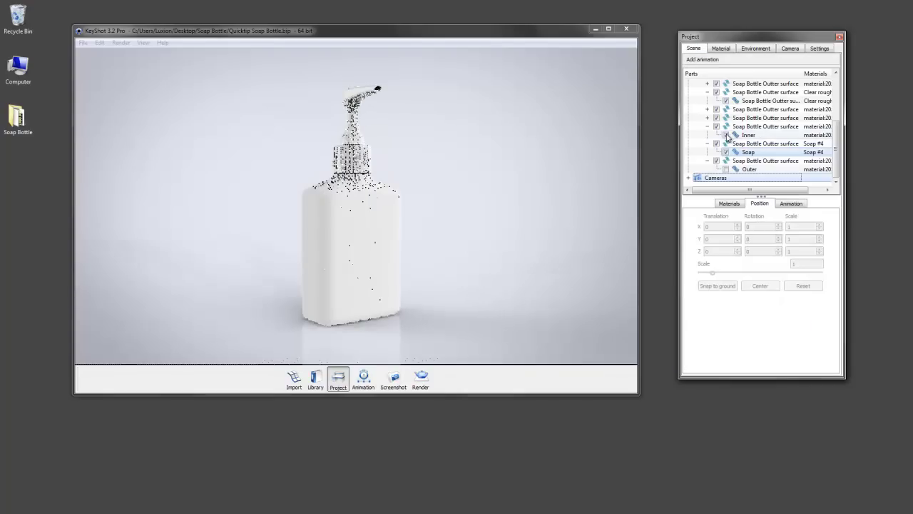
double_click(387, 232)
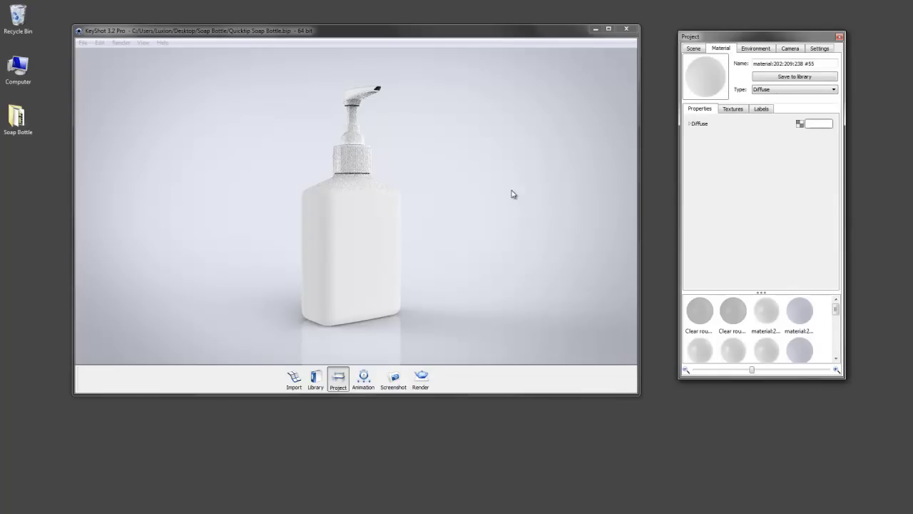
click(761, 89)
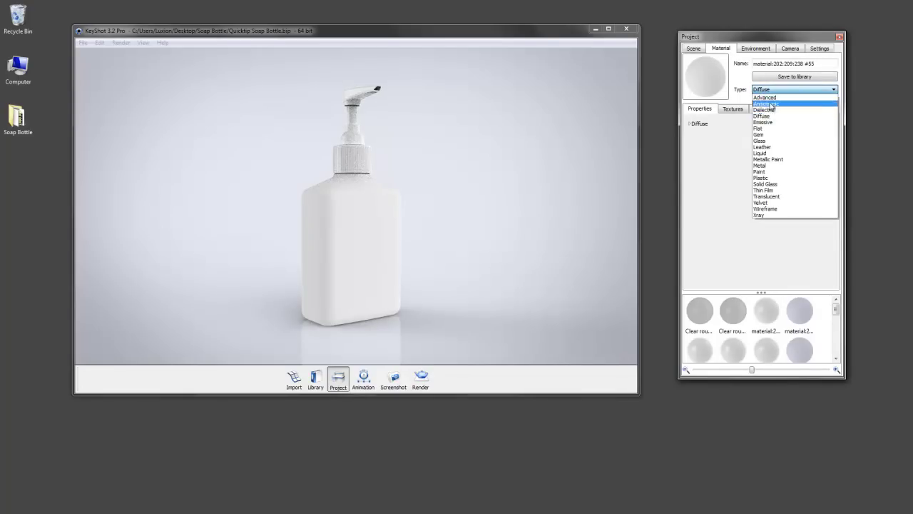
click(760, 141)
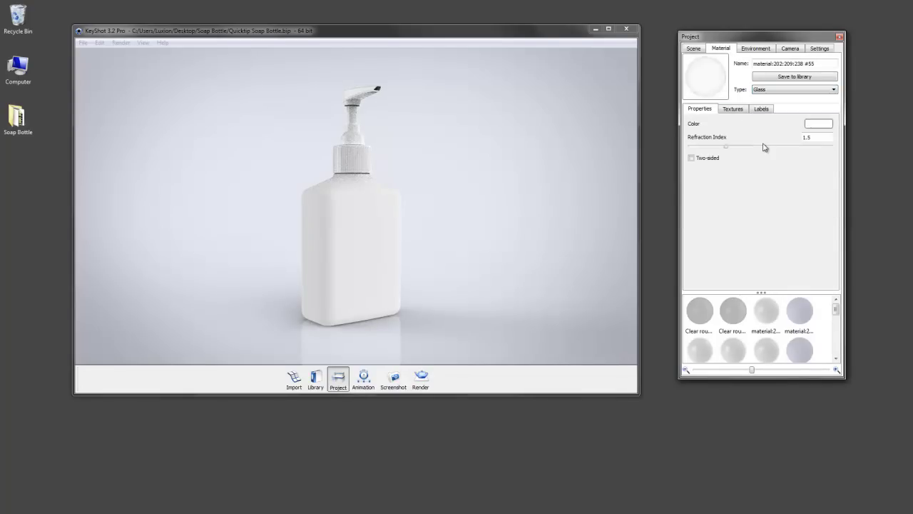
click(697, 160)
click(691, 158)
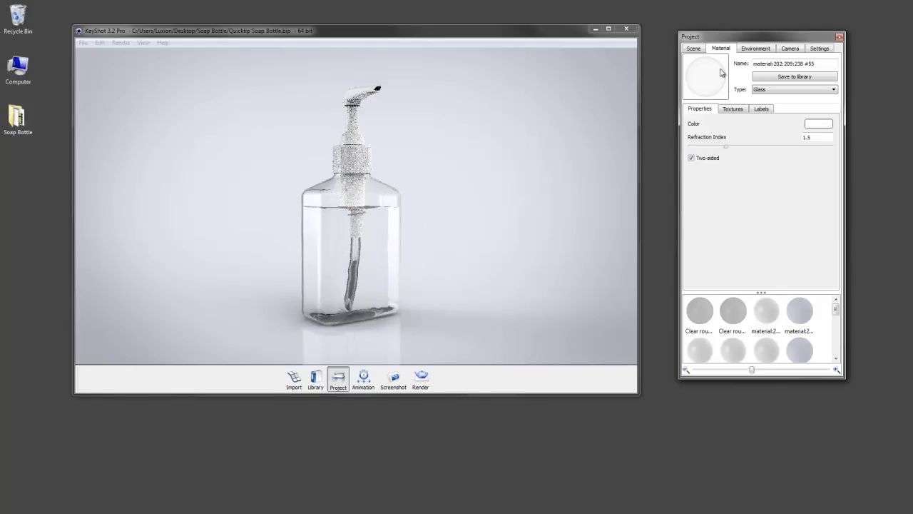
Show the Outer part and switch its material from Diffuse to Glass, refraction index 1.5
click(693, 48)
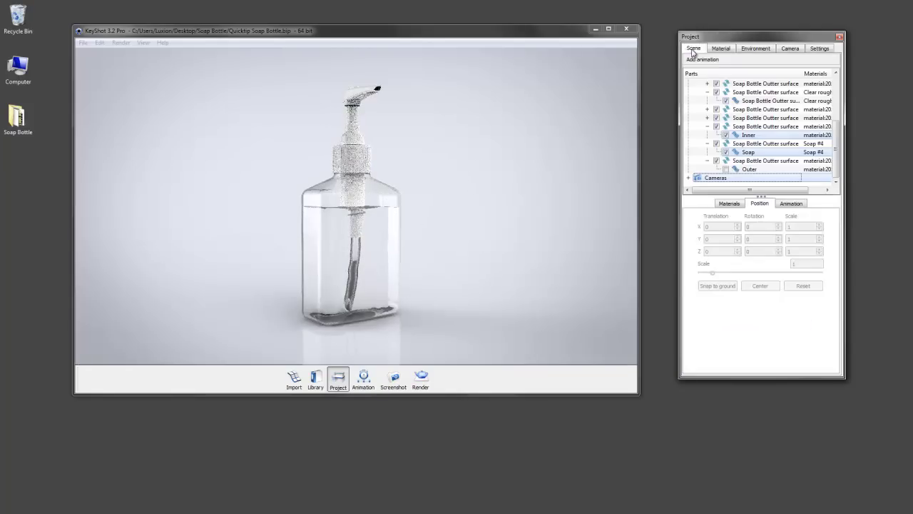
click(725, 170)
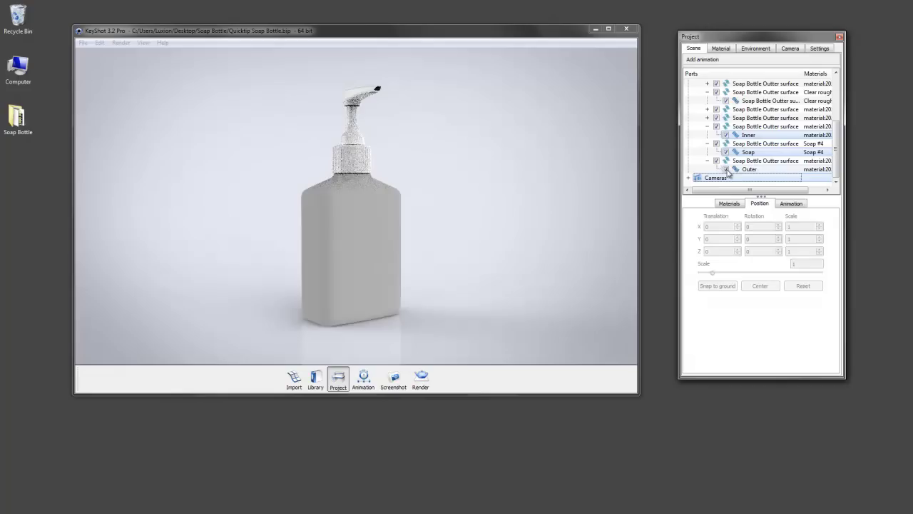
double_click(381, 240)
click(772, 90)
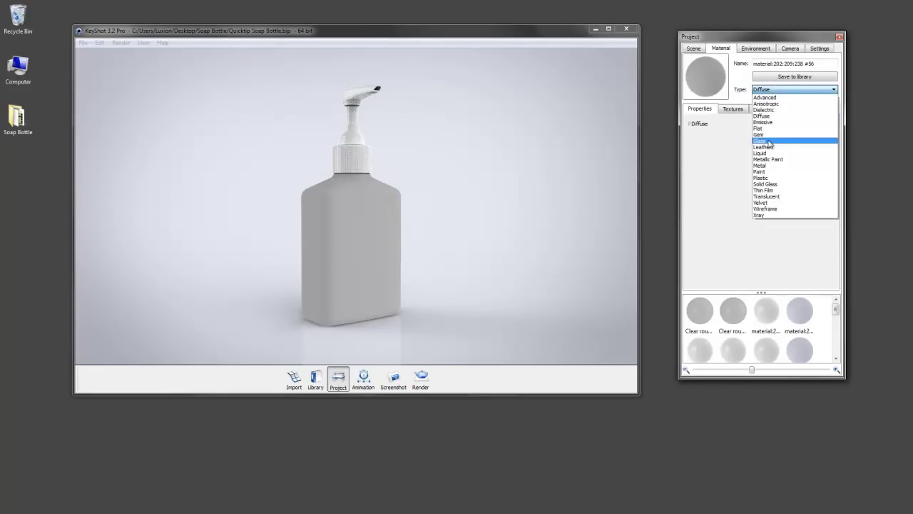
click(760, 141)
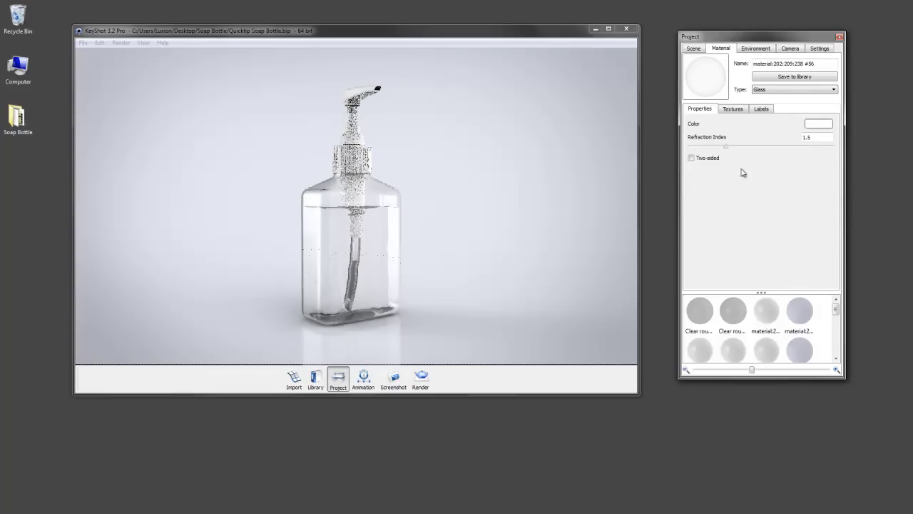
Toggle Global Illumination off and on, test Ray Bounces at 6, then restore 20
click(819, 49)
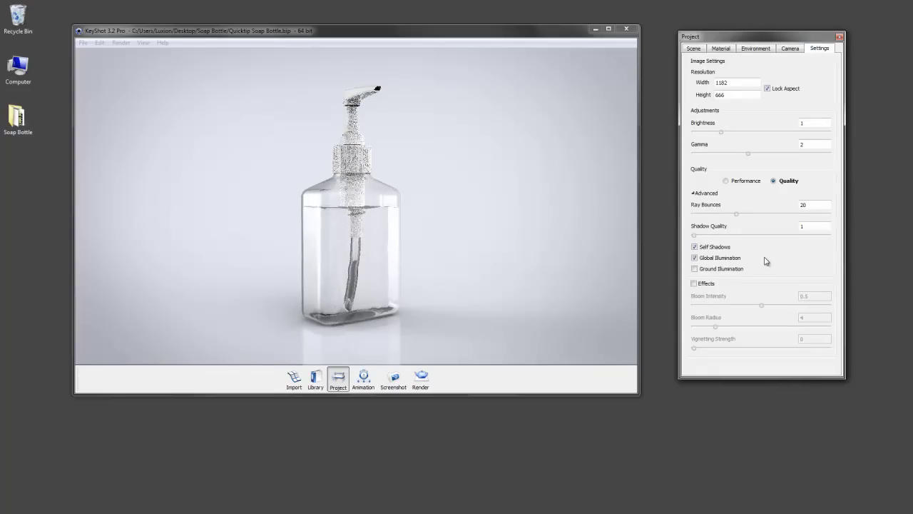
click(712, 260)
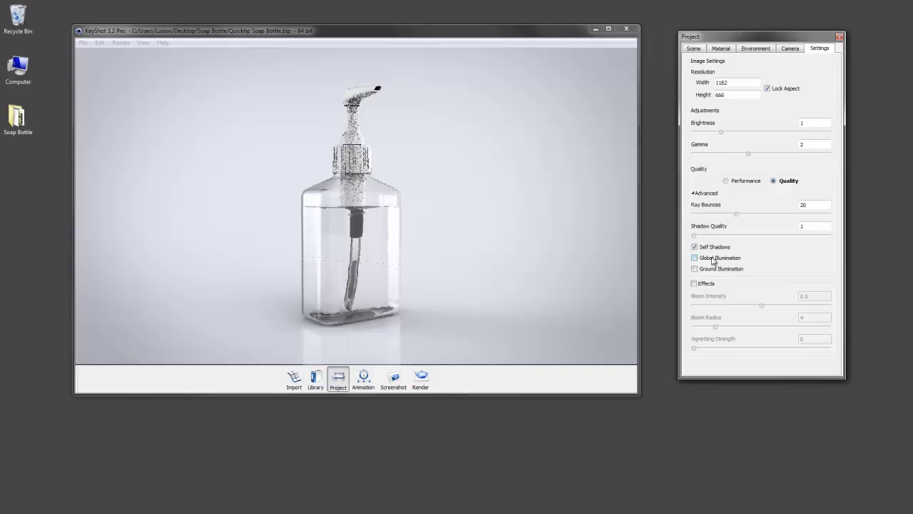
click(712, 260)
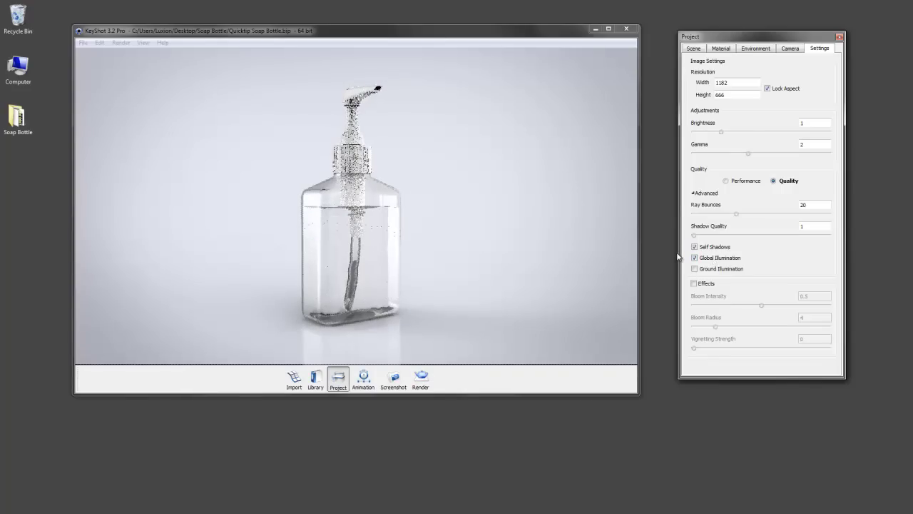
double_click(807, 205)
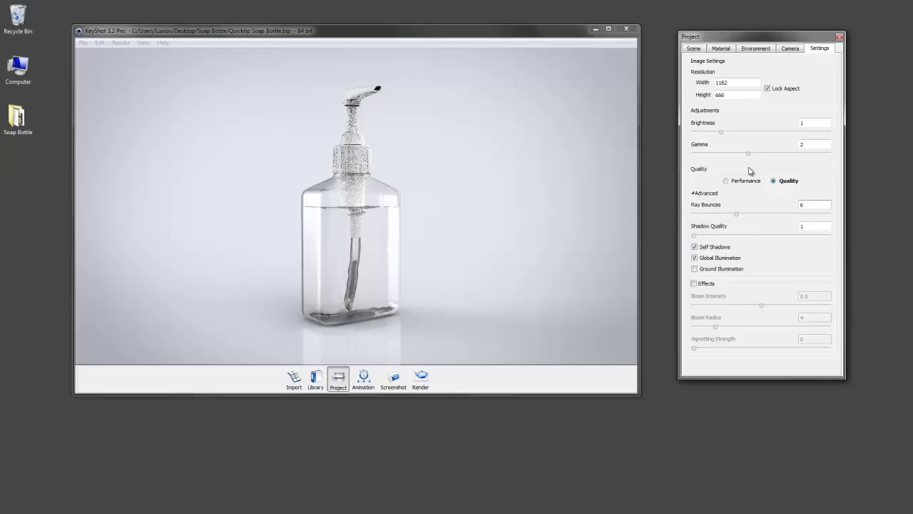
double_click(810, 205)
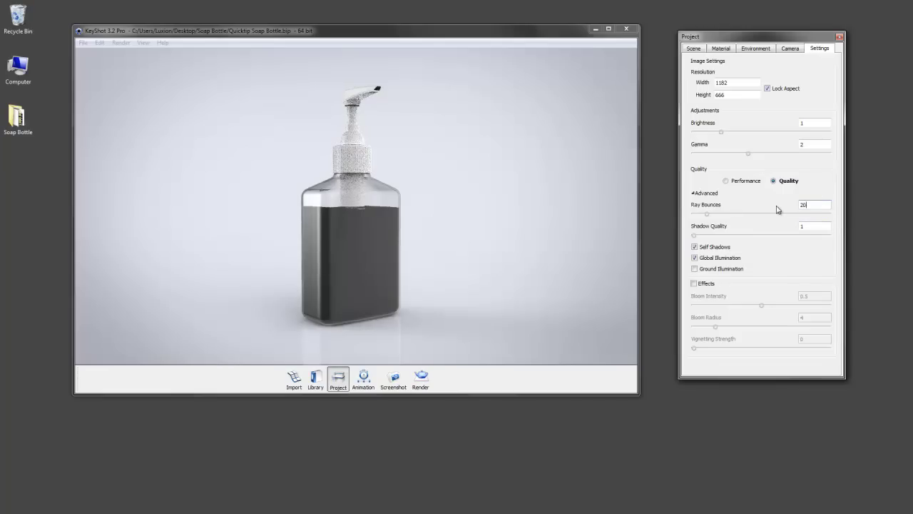
key(Return)
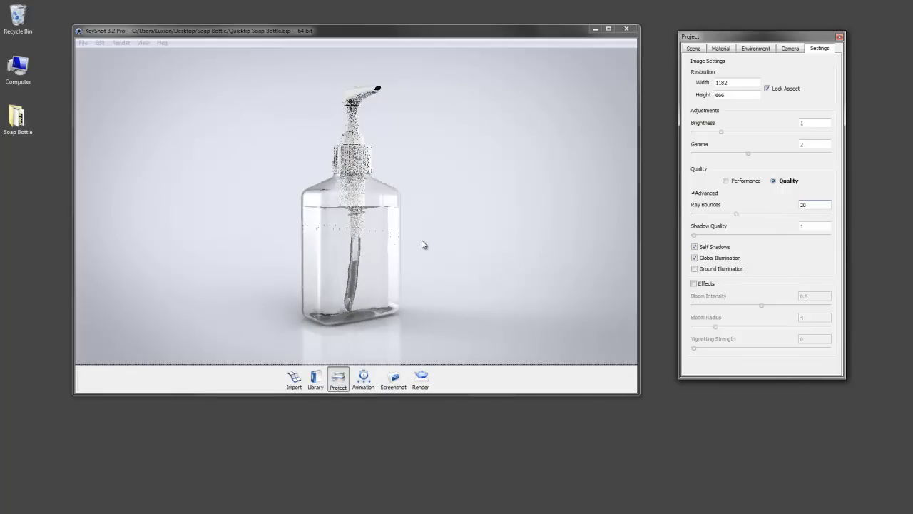
In Illustrator, hide the Example layer and preview Ingredients, Back Label Inside and Front Label layers
key(alt+Tab)
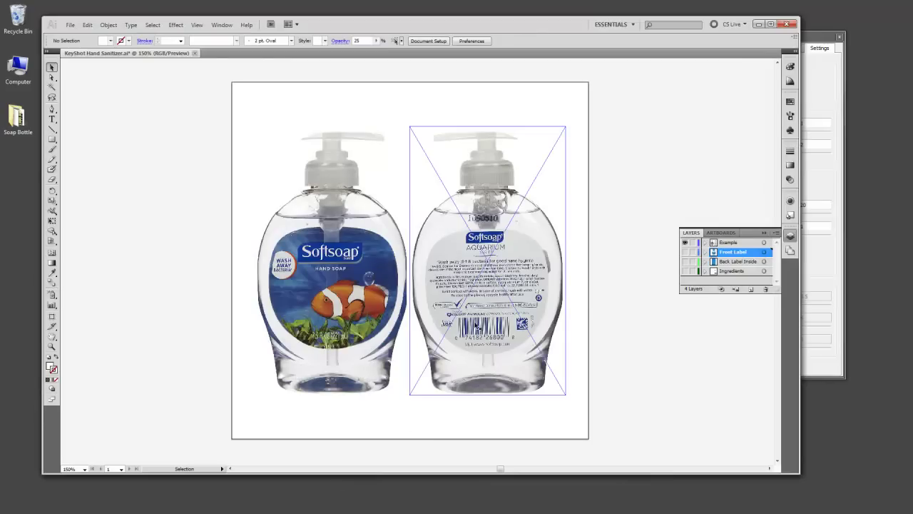
click(685, 243)
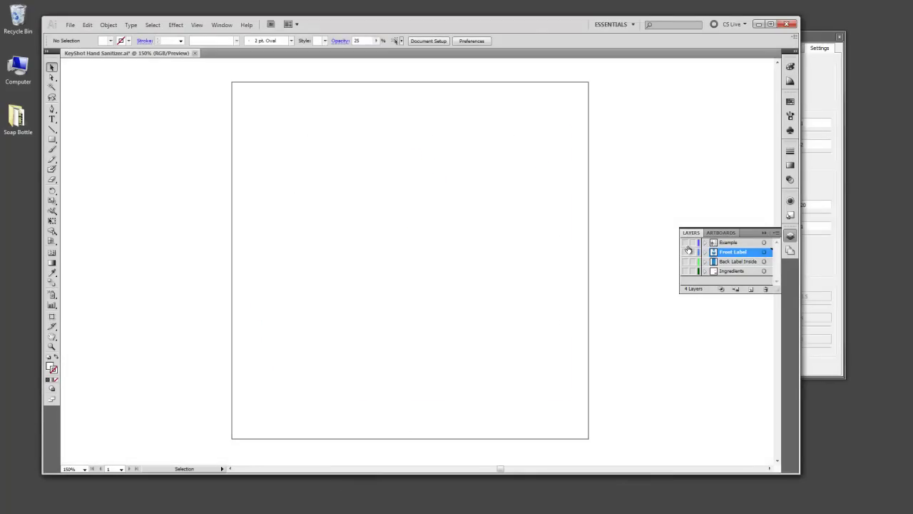
click(685, 272)
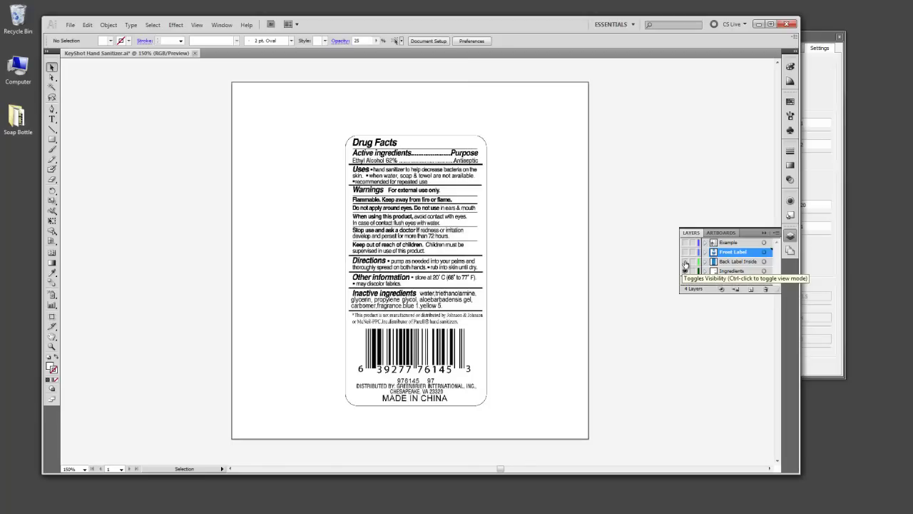
click(685, 264)
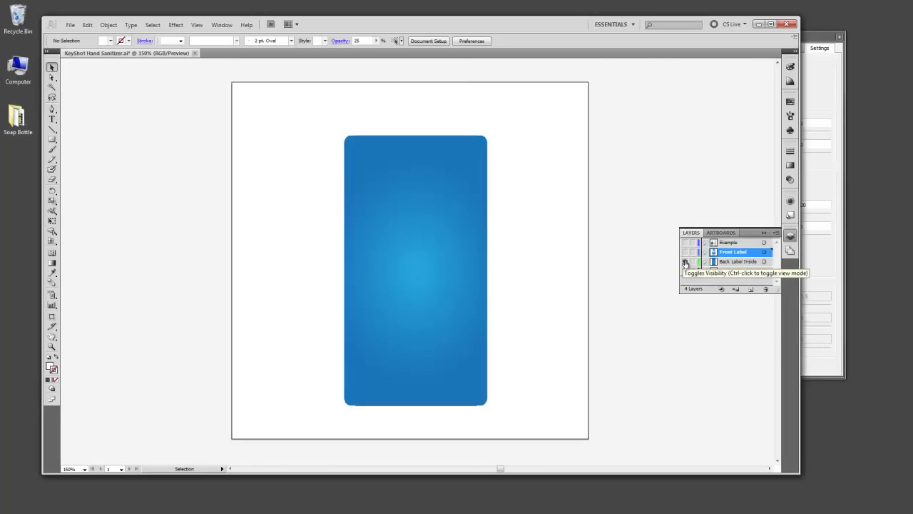
click(686, 262)
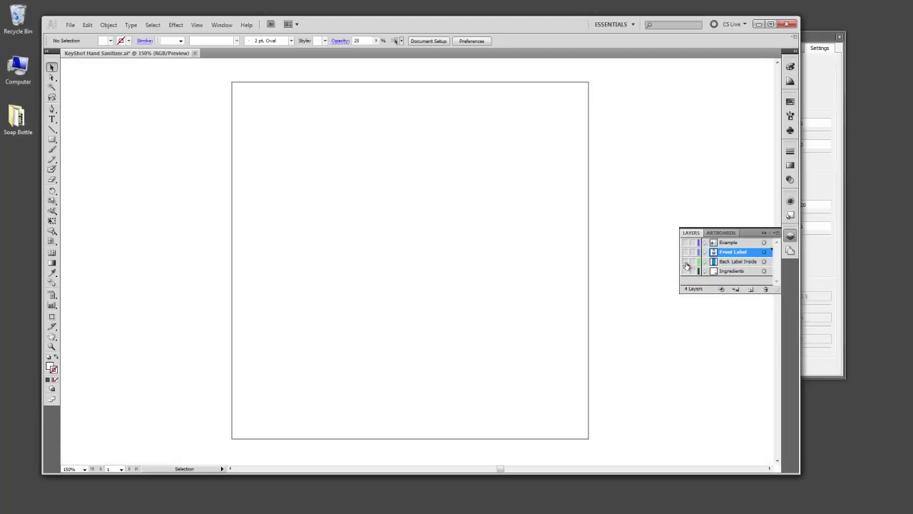
click(685, 252)
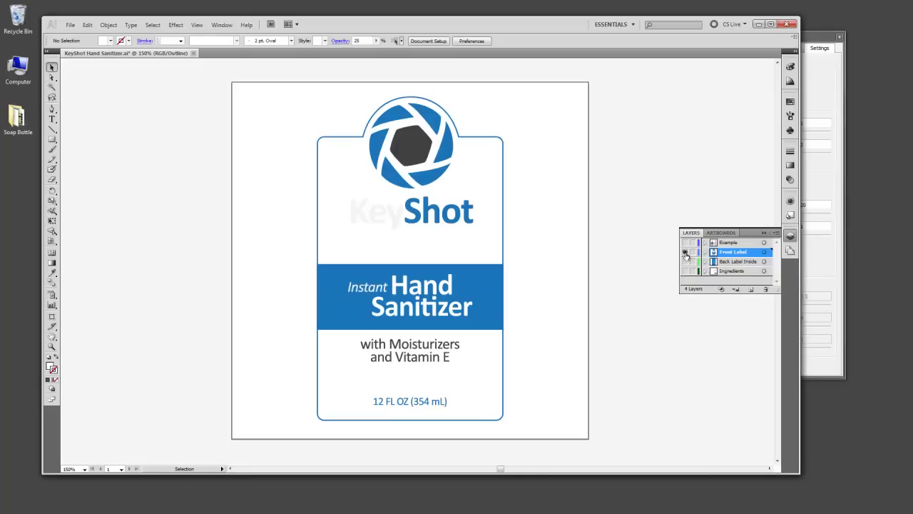
Check the front label outline's 25% opacity in Appearance, then return to KeyShot
click(507, 157)
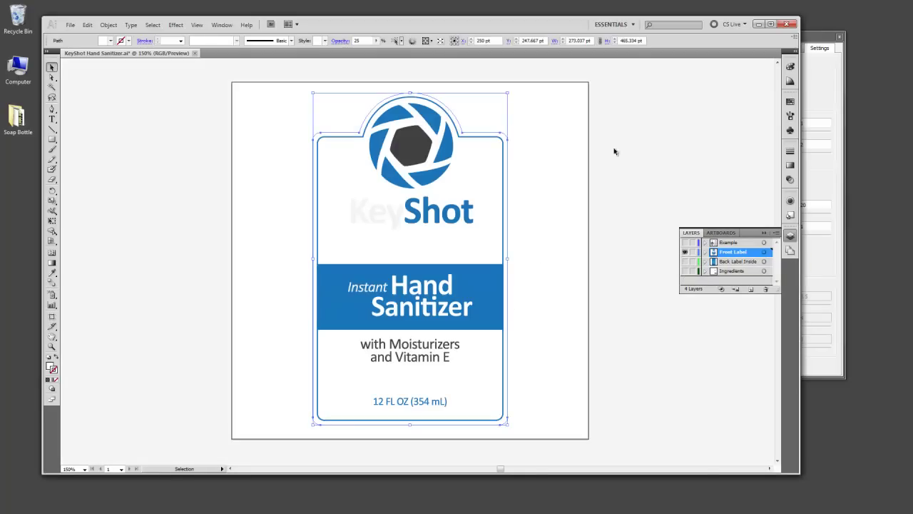
click(789, 201)
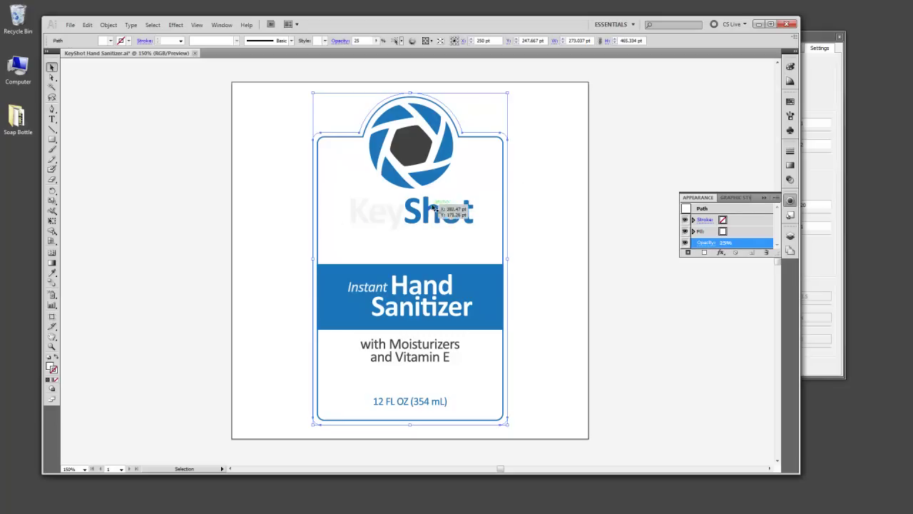
click(757, 24)
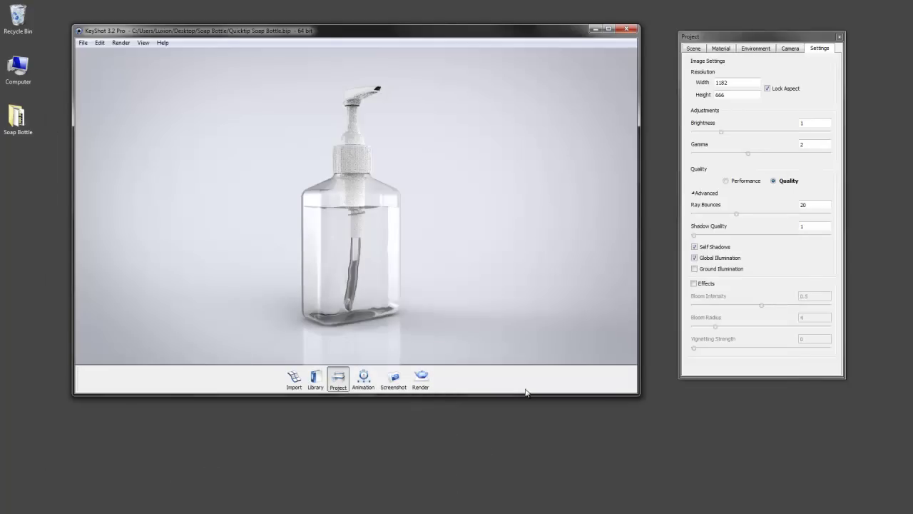
Switch to the saved Back camera and bring up the bottle's Glass material
click(796, 50)
click(796, 69)
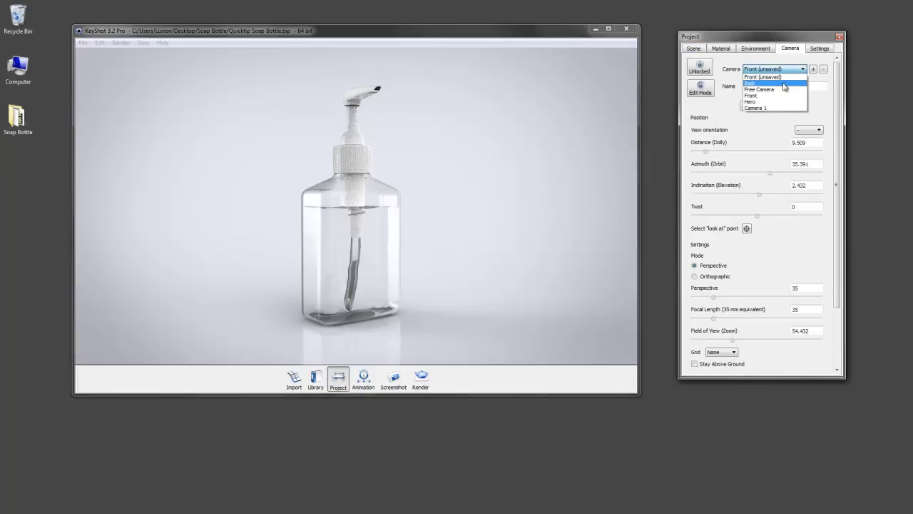
click(783, 84)
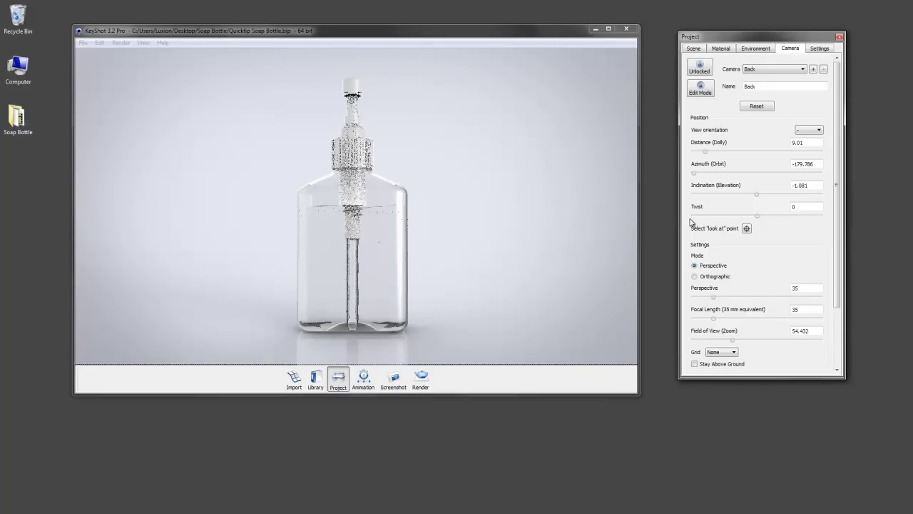
double_click(354, 257)
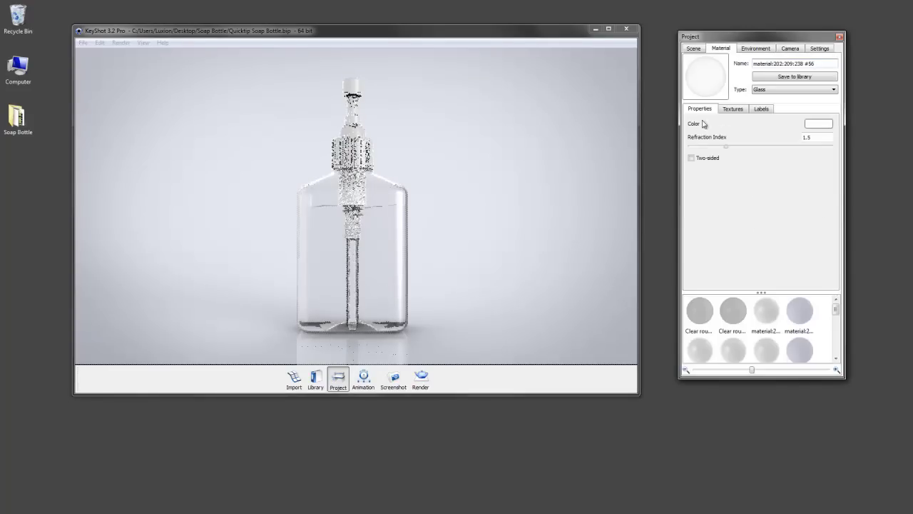
Add Soap Bottle Label Back Out.png as a label on the bottle's glass material
click(760, 110)
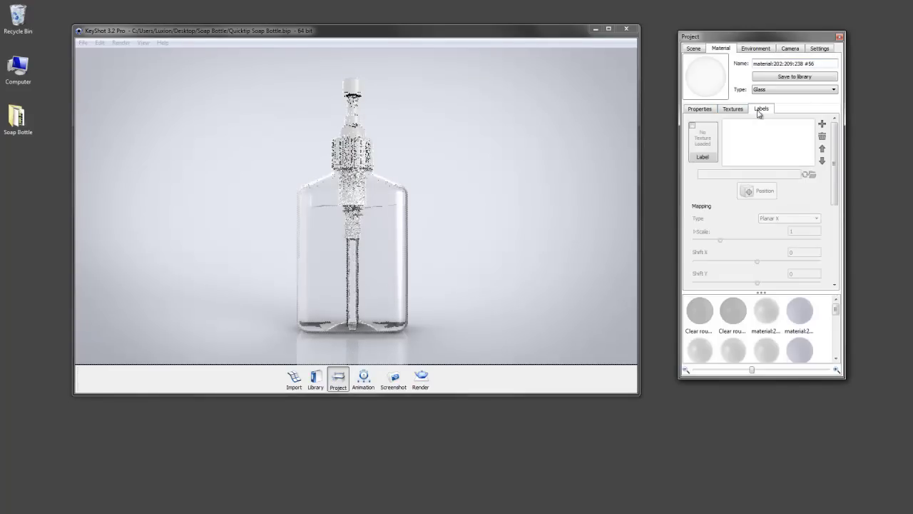
click(693, 127)
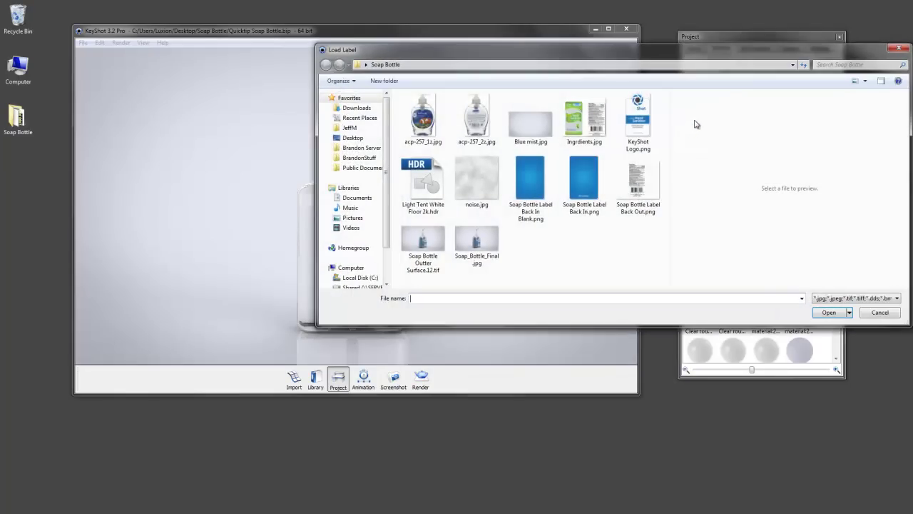
click(632, 184)
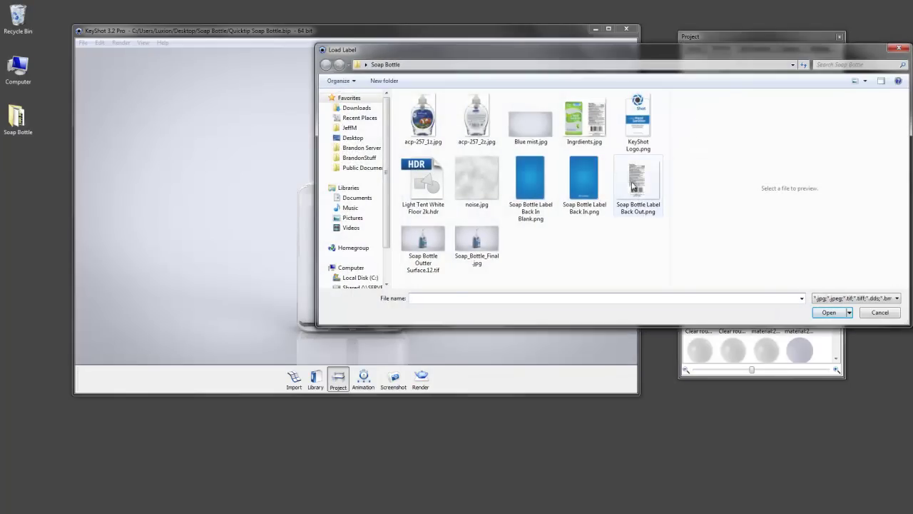
click(826, 312)
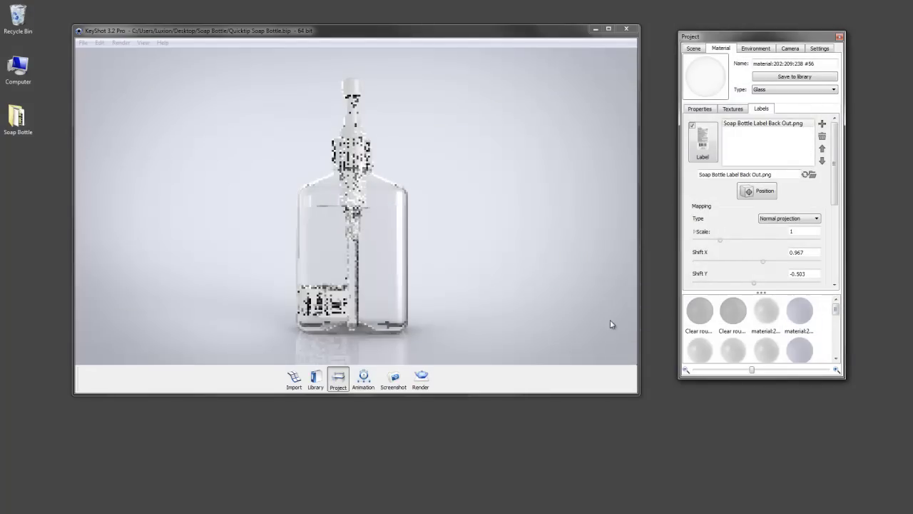
Centre the Drug Facts label on the bottle's back and set its scale to 2.5
click(761, 191)
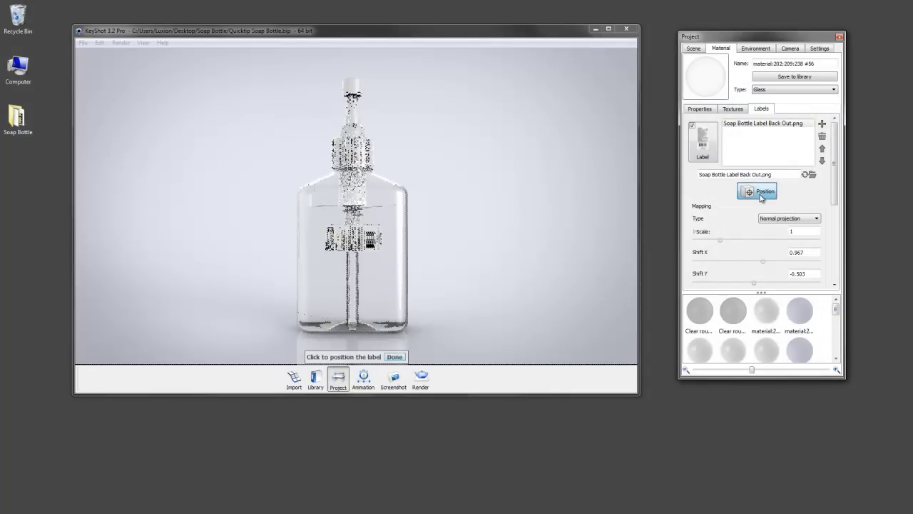
click(351, 254)
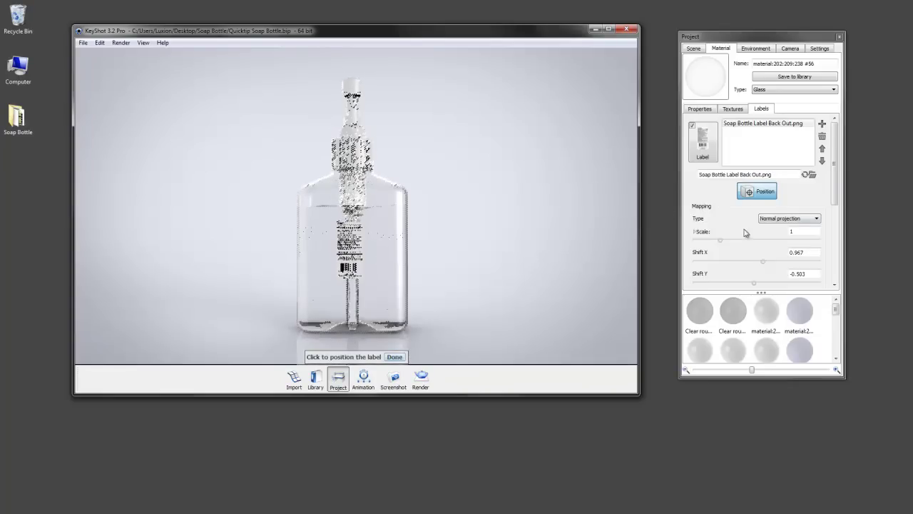
key(Escape)
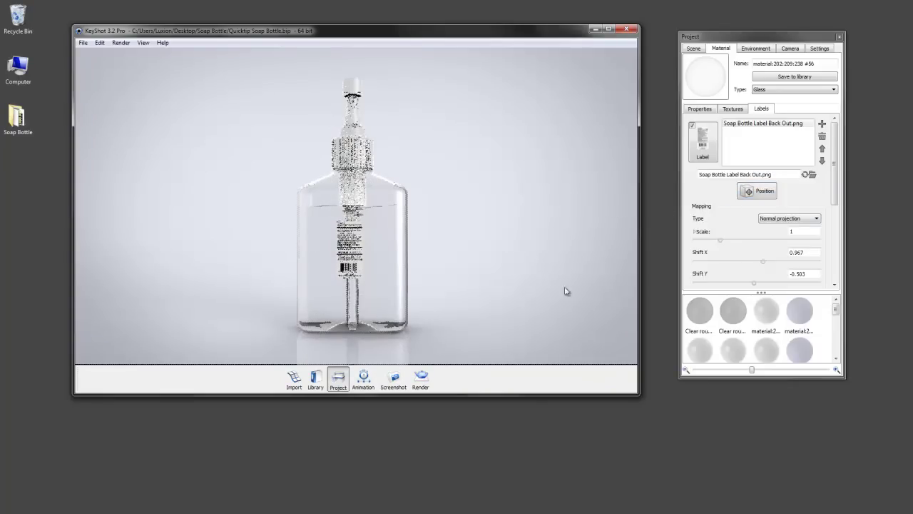
drag(717, 244, 728, 243)
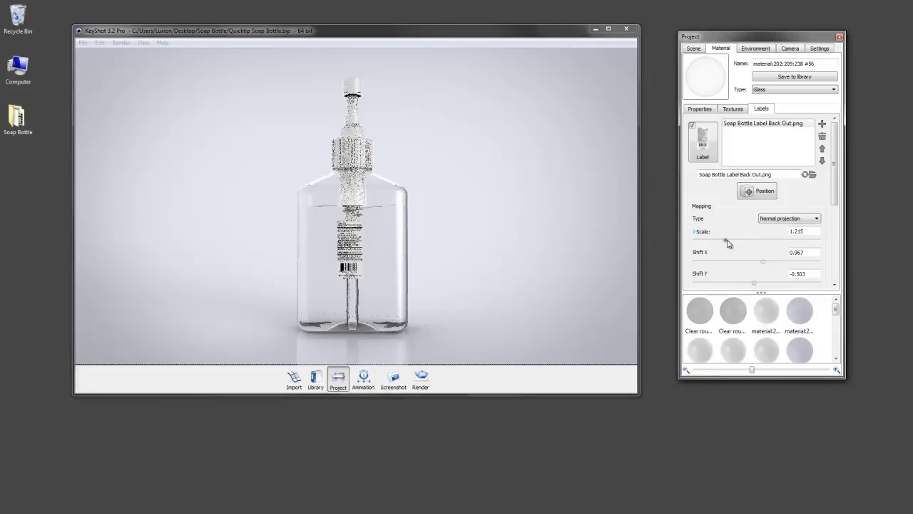
double_click(817, 233)
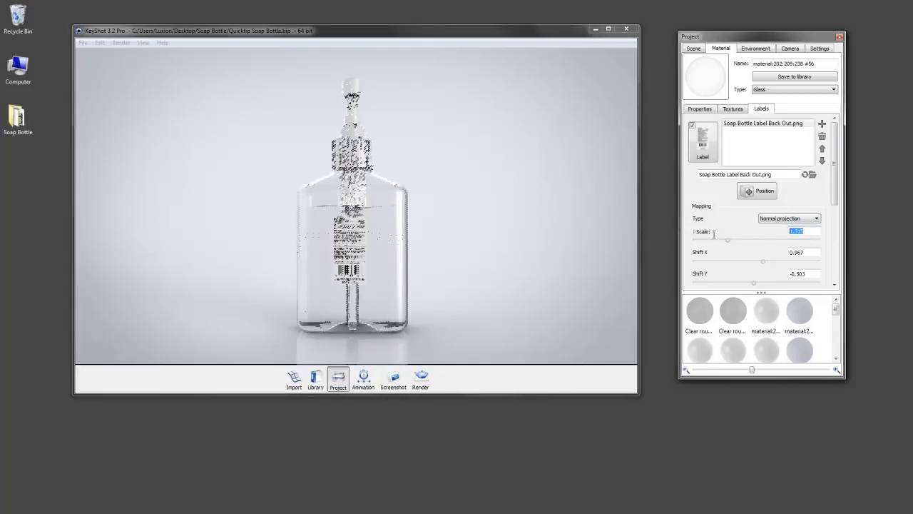
text(2.5)
key(Return)
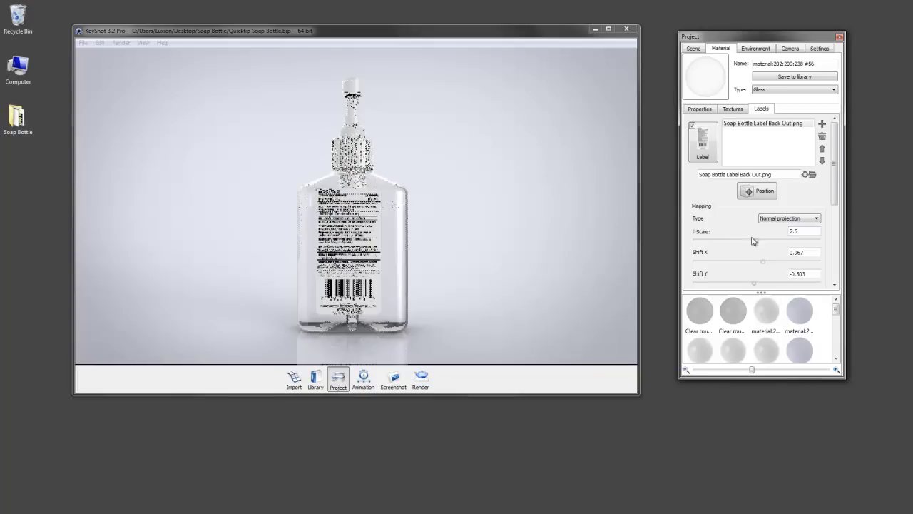
Add Soap Bottle Label Back In Blank.png as a second label, centred on the back
click(822, 125)
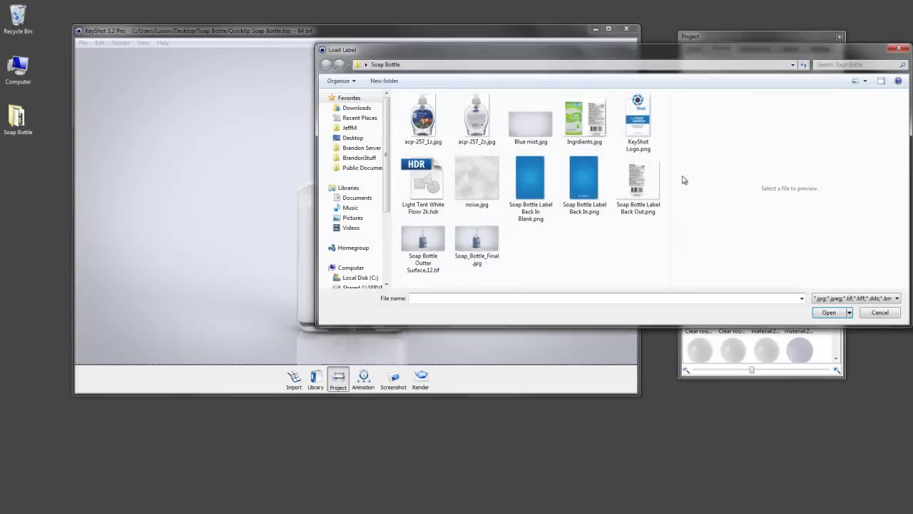
click(528, 186)
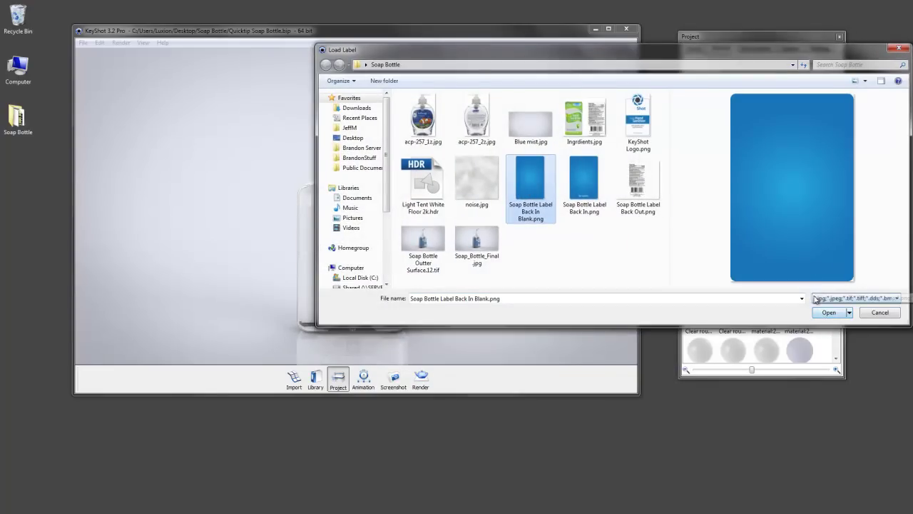
click(828, 314)
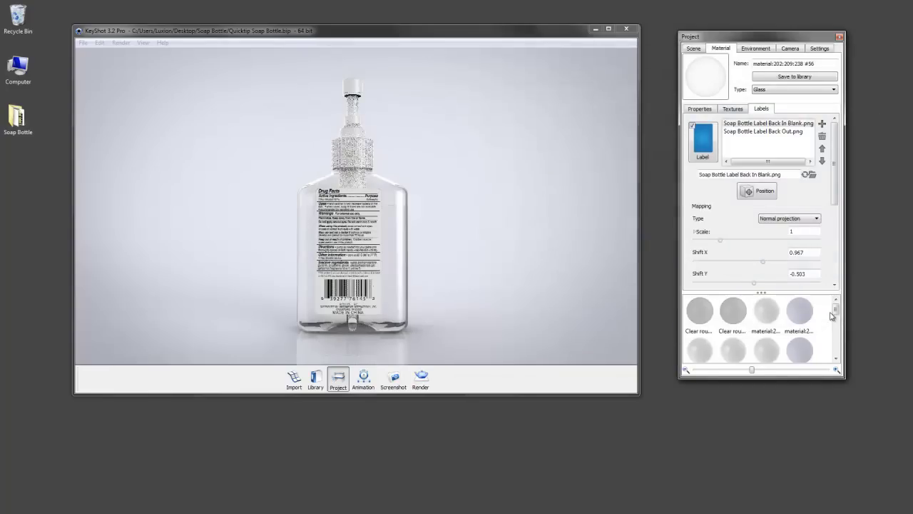
click(764, 191)
click(359, 242)
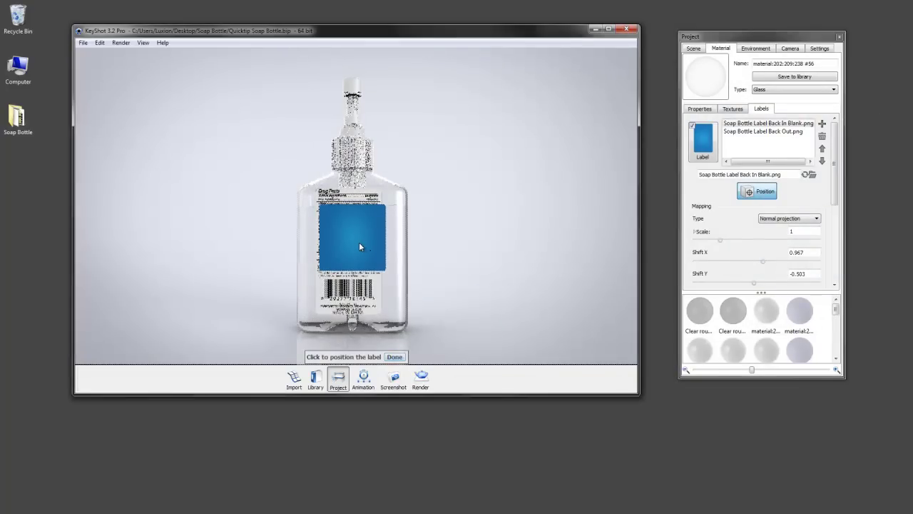
click(347, 240)
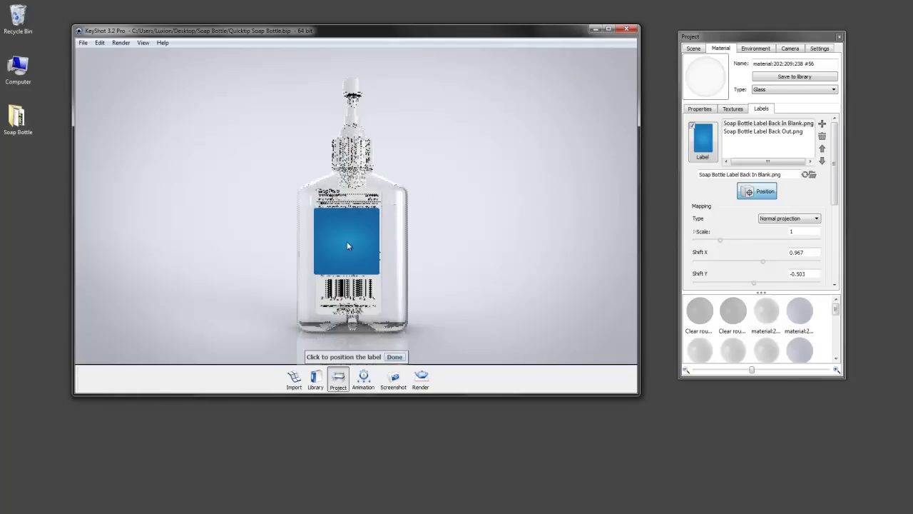
click(348, 243)
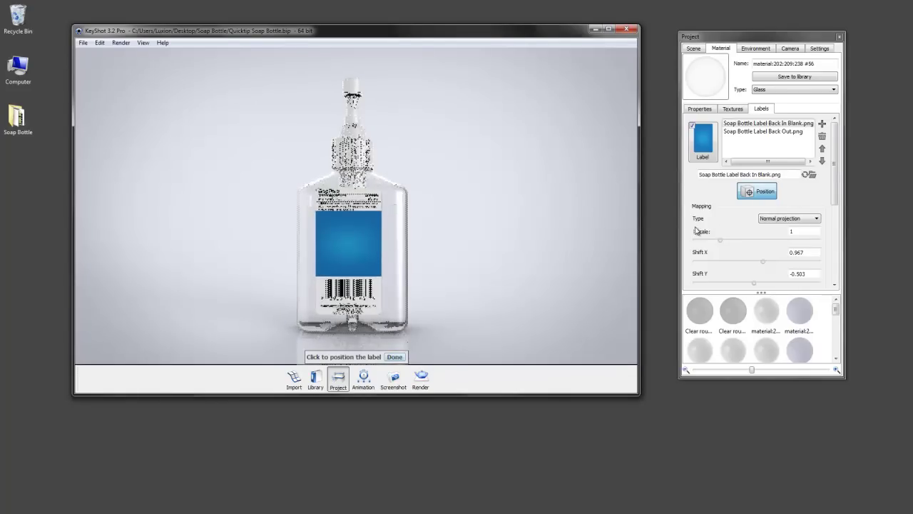
click(390, 357)
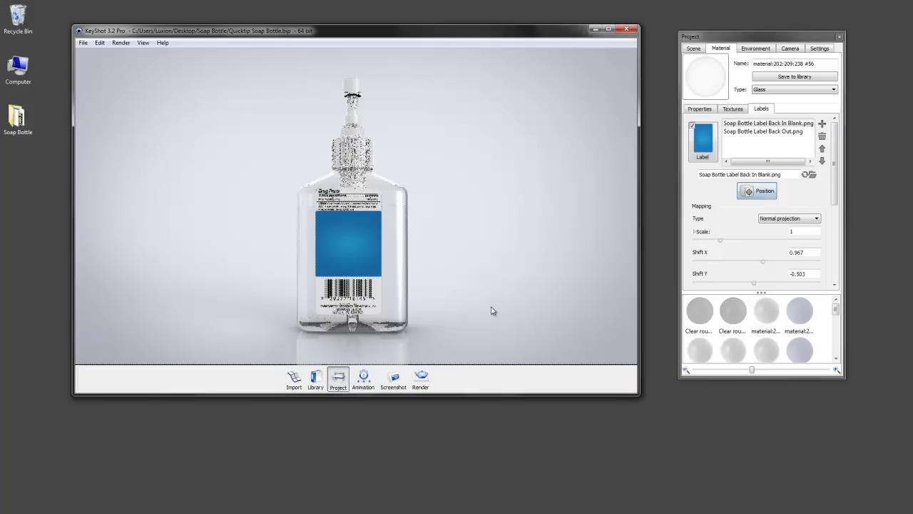
Unlink the blue label's scale, stretch Y to about 1.93, and slide it lower
click(695, 232)
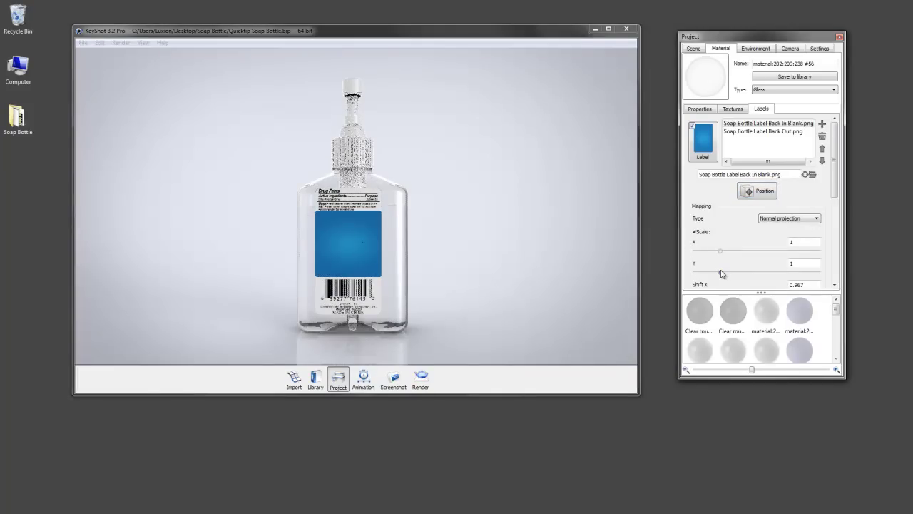
drag(720, 273, 742, 276)
click(759, 191)
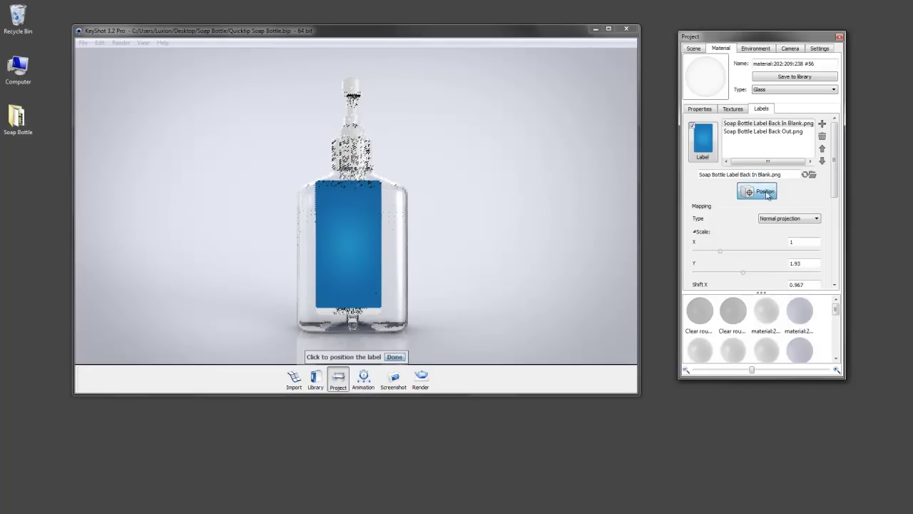
drag(348, 240, 346, 252)
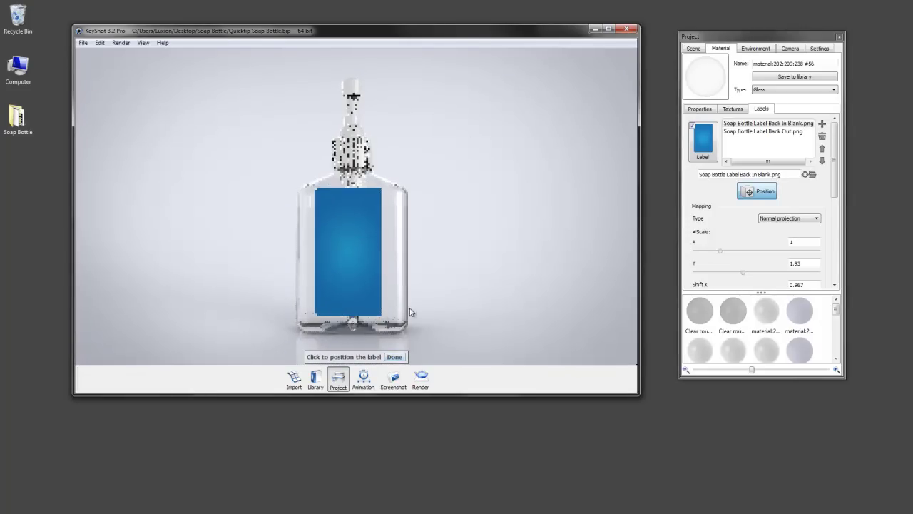
click(396, 356)
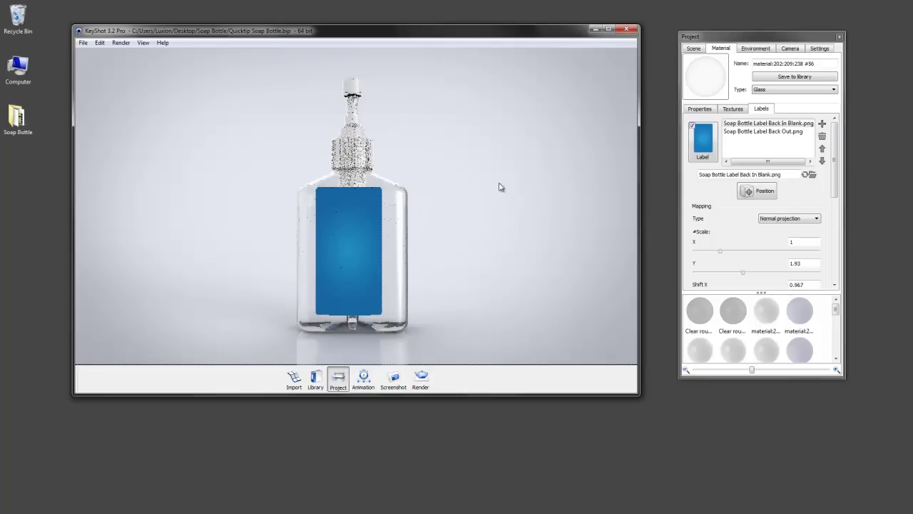
Move the Back In Blank label below the ingredients label and orbit to a three-quarter view
click(760, 125)
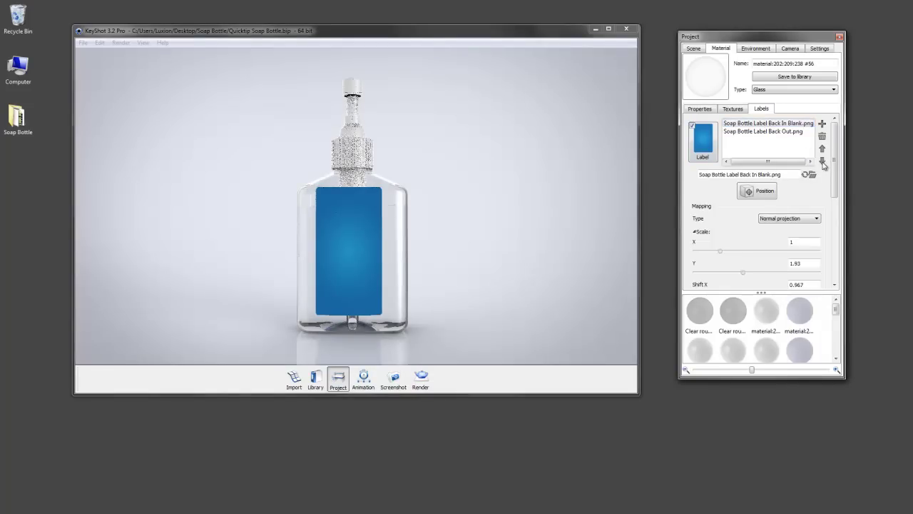
click(822, 160)
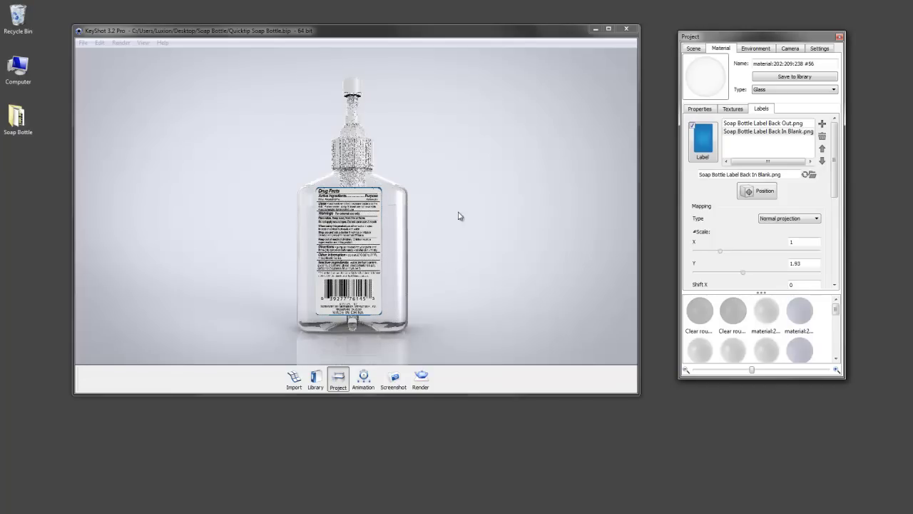
drag(509, 261, 62, 283)
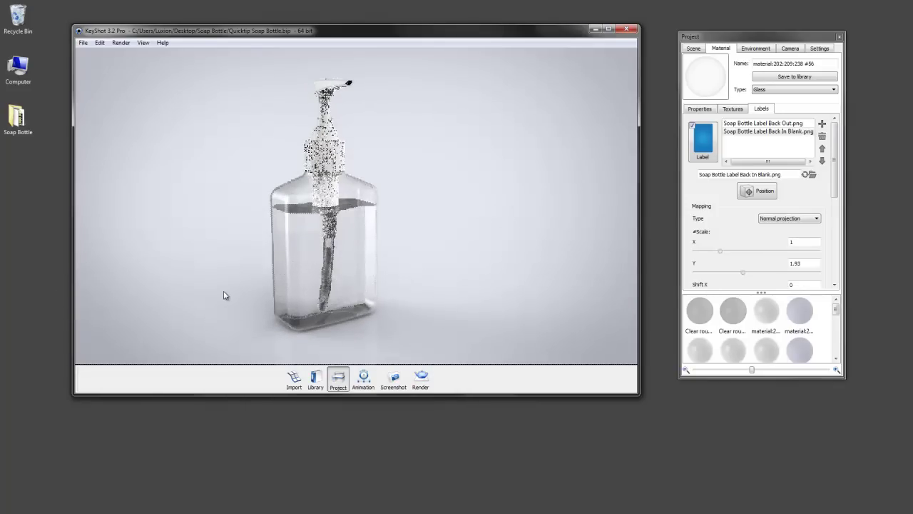
drag(545, 274, 610, 263)
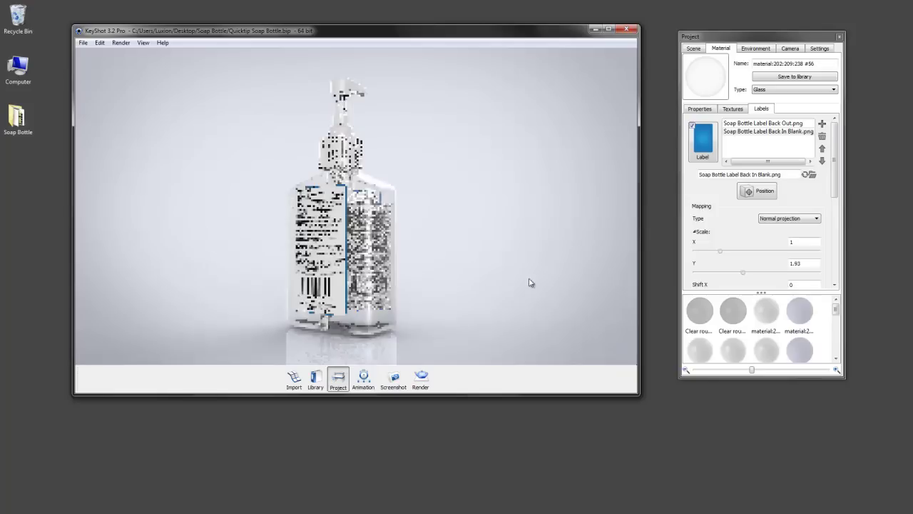
drag(529, 283, 149, 313)
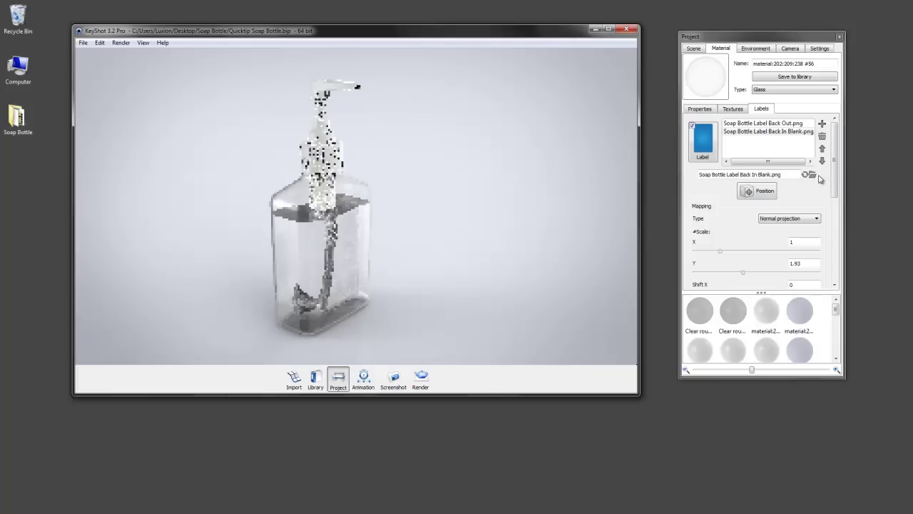
Set the blue Back In Blank label's depth to 0.6 and hide the outer bottle part
scroll(756, 235, down, 5)
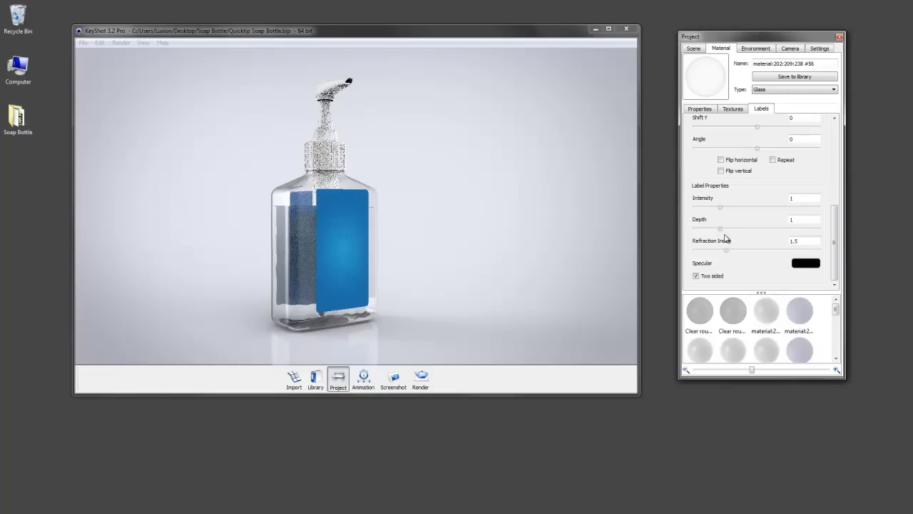
drag(720, 230, 710, 230)
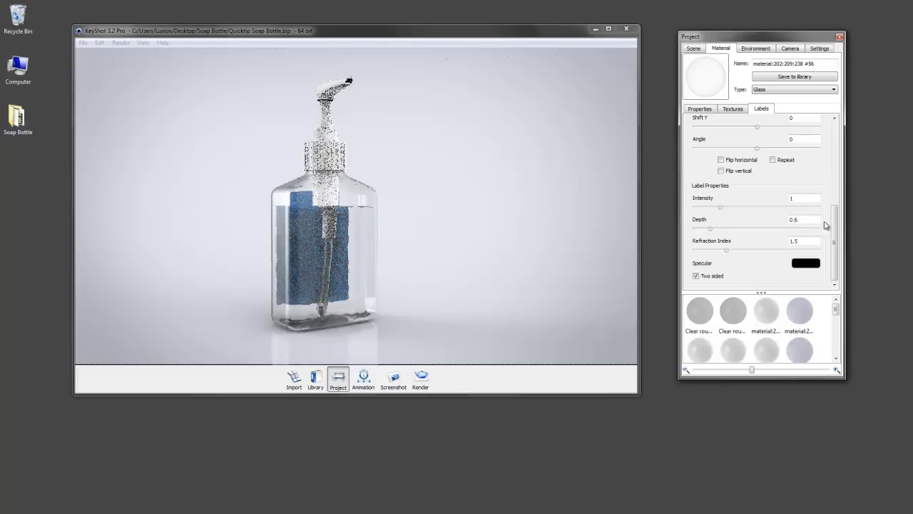
right_click(346, 235)
click(391, 343)
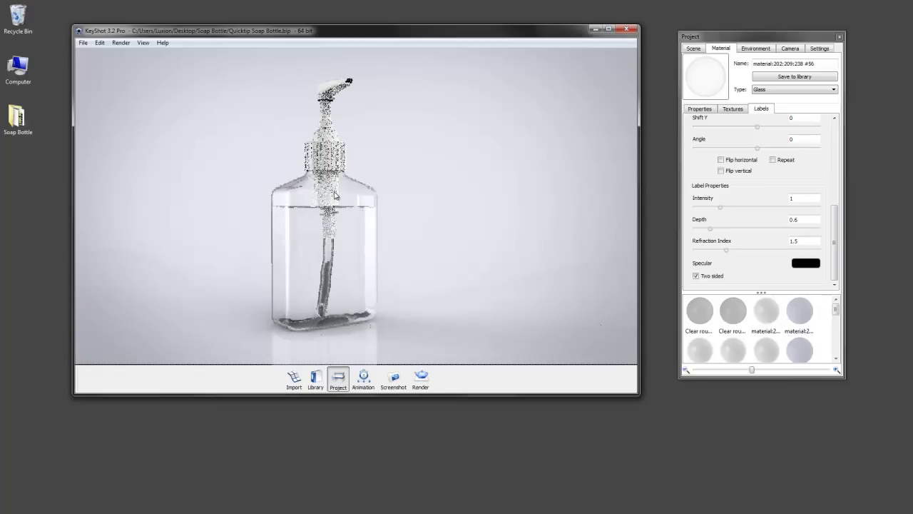
Enable the KeyShot Logo label on the liquid's material, keeping Normal projection mapping
double_click(346, 260)
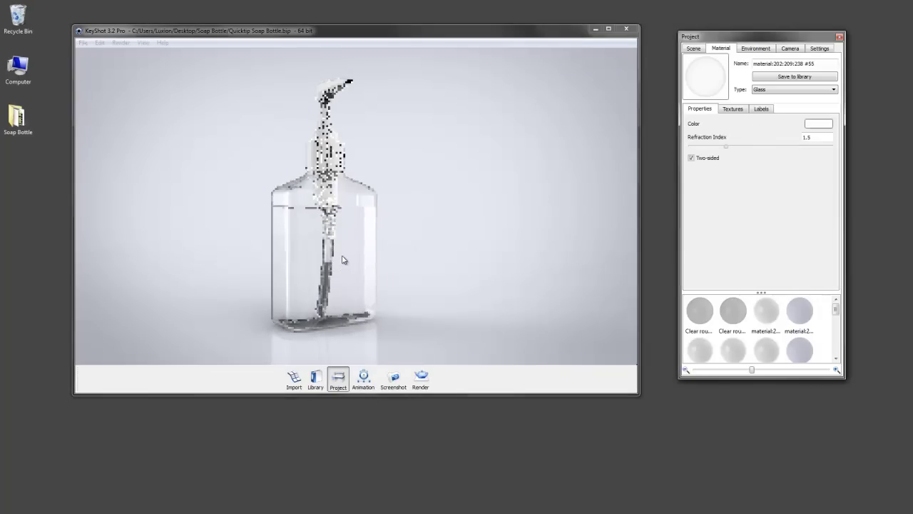
click(761, 108)
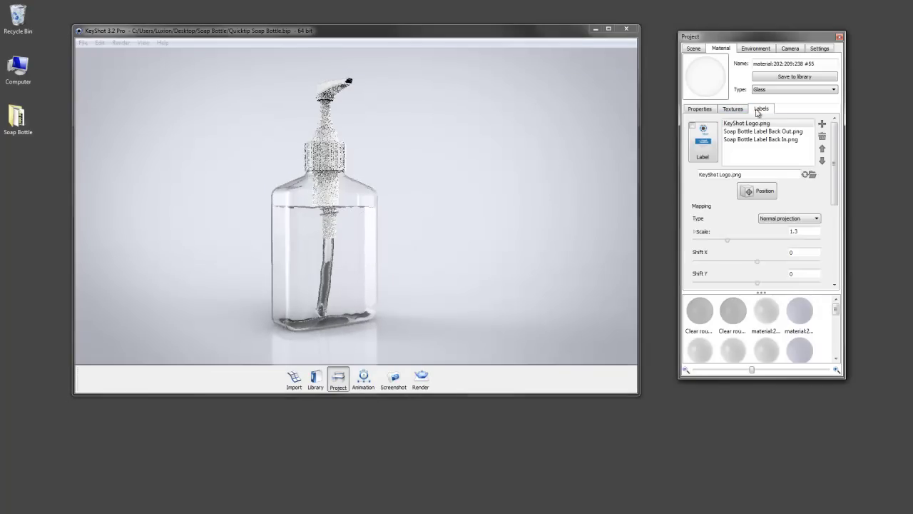
click(692, 126)
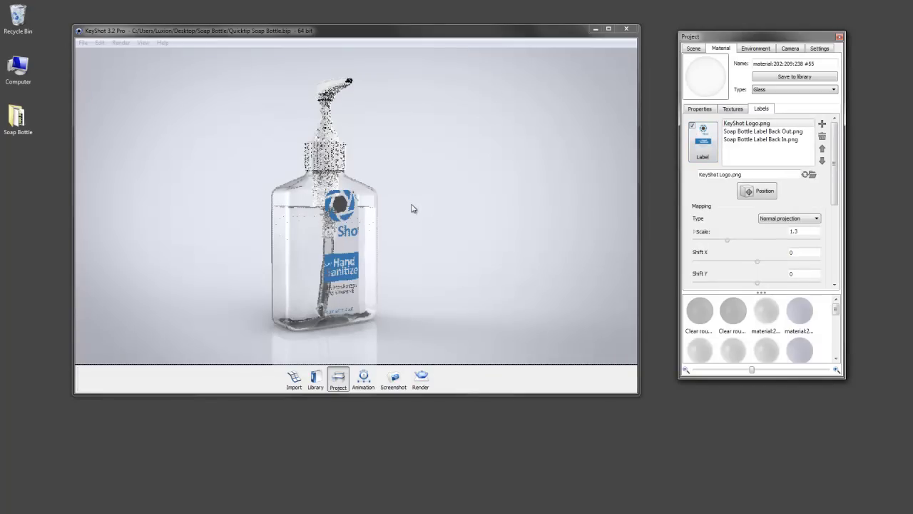
drag(832, 171, 833, 185)
click(815, 177)
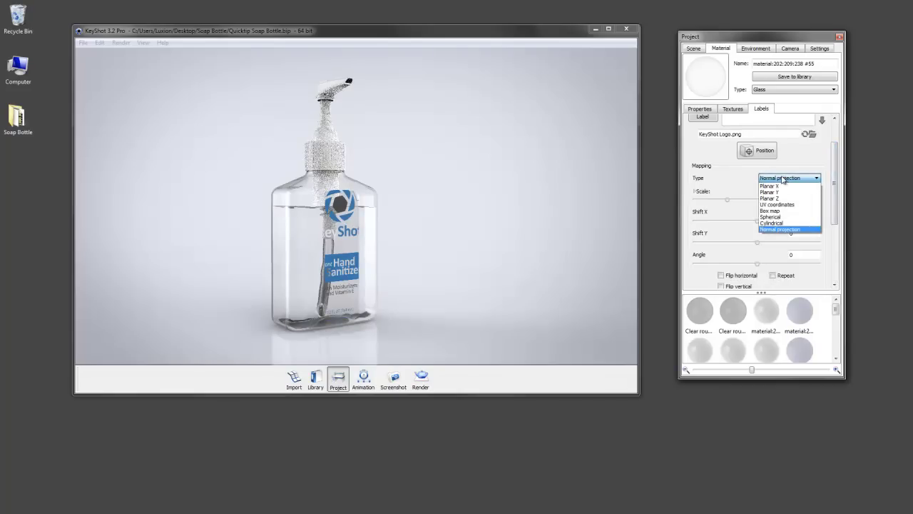
click(784, 178)
Raise the front label's depth to 0.89 and zoom in on the bottle
drag(833, 175, 835, 219)
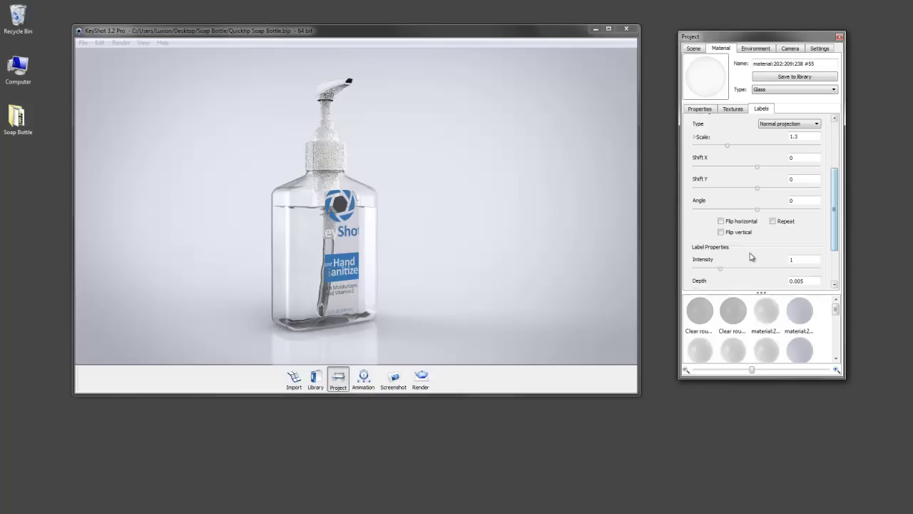
scroll(821, 263, down, 2)
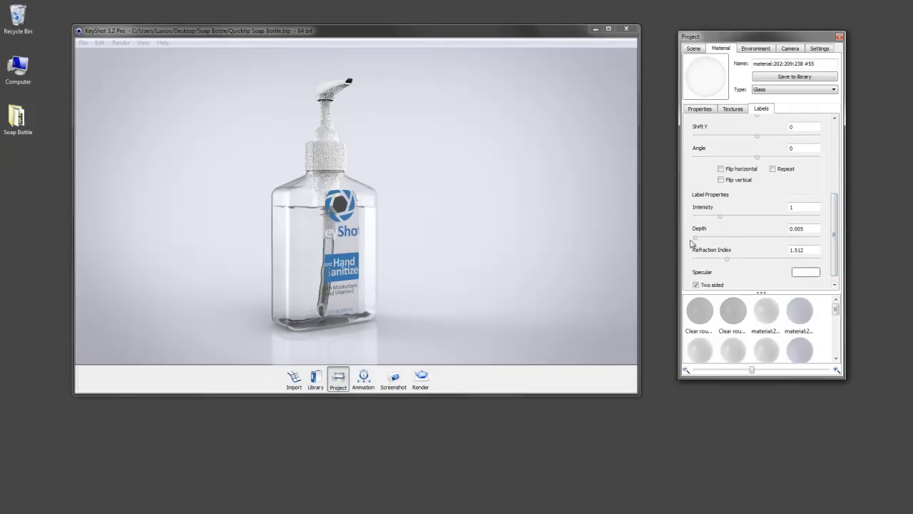
drag(697, 239, 717, 240)
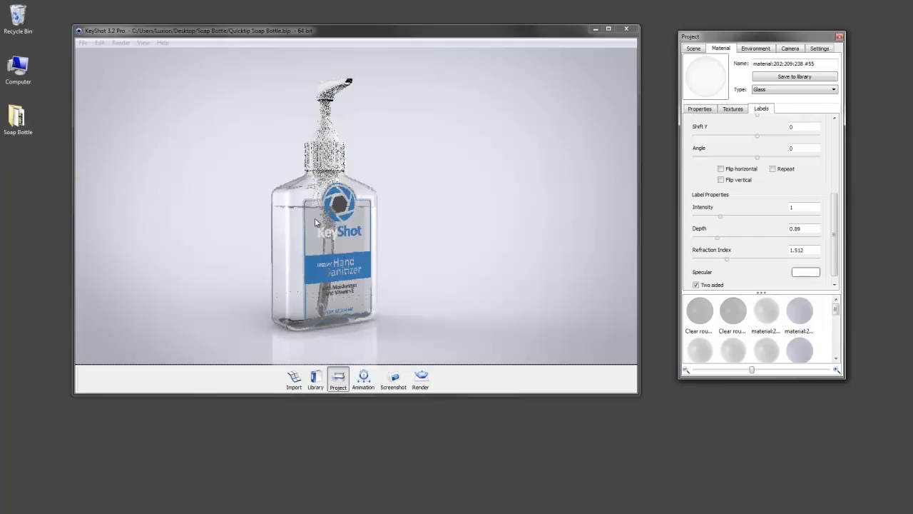
click(441, 170)
scroll(358, 202, up, 3)
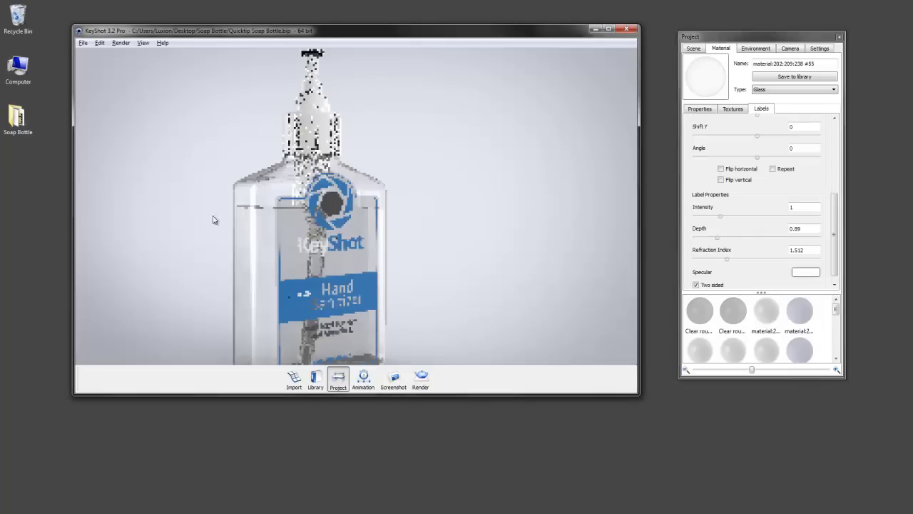
scroll(426, 186, up, 5)
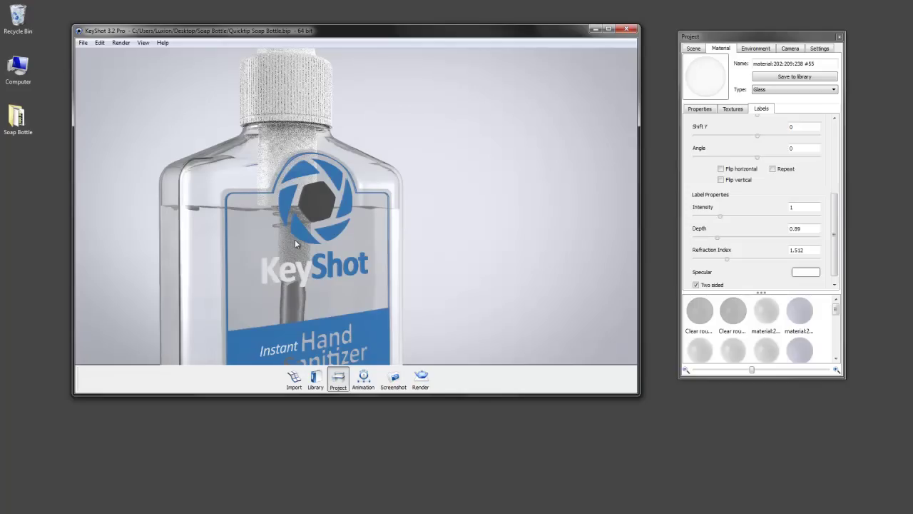
drag(833, 219, 833, 143)
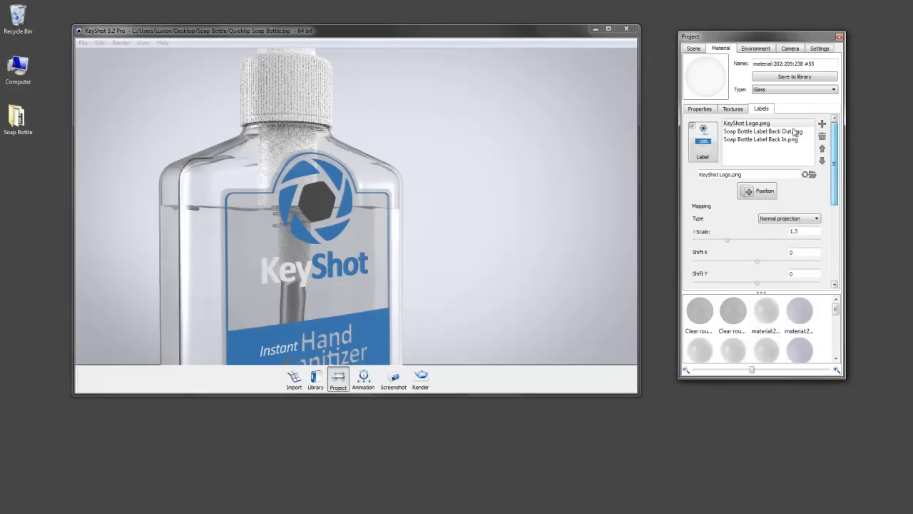
Turn off the KeyShot Logo label and unhide the Outer bottle part
click(691, 128)
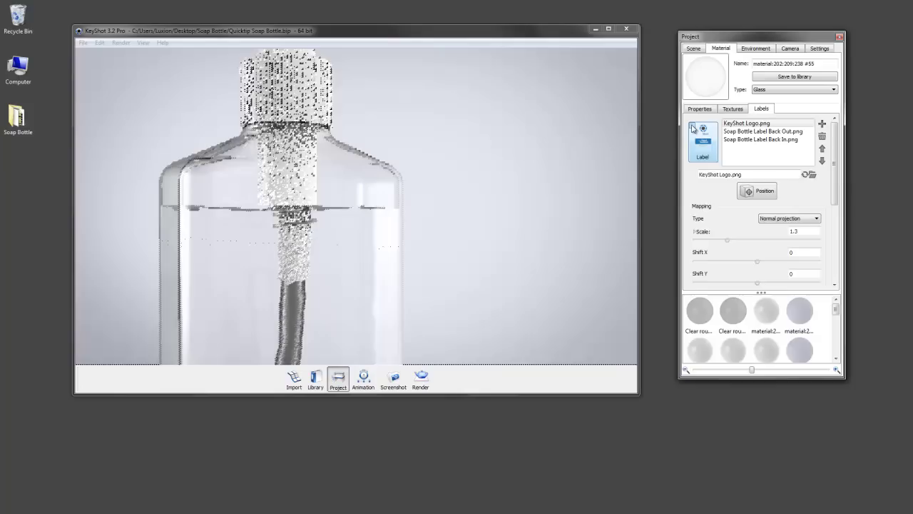
click(693, 48)
click(725, 169)
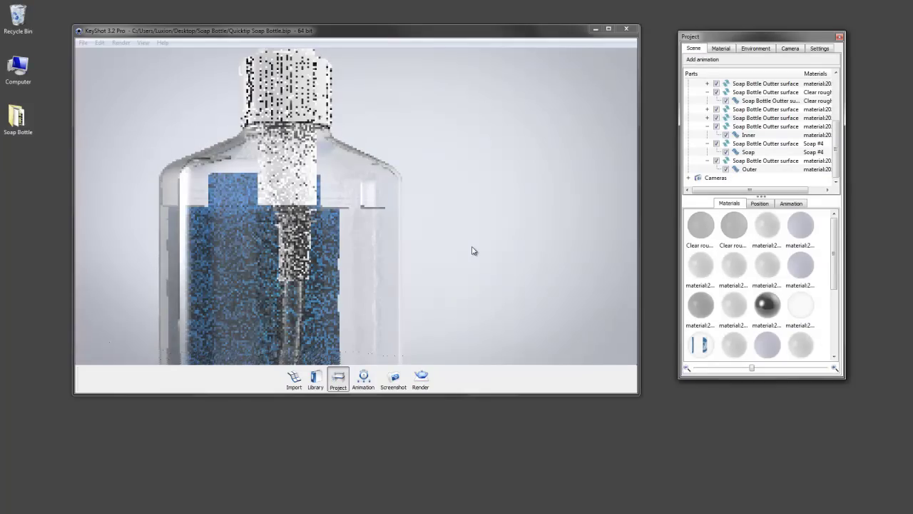
Switch to the saved Front camera and load the bottle's glass material
click(492, 269)
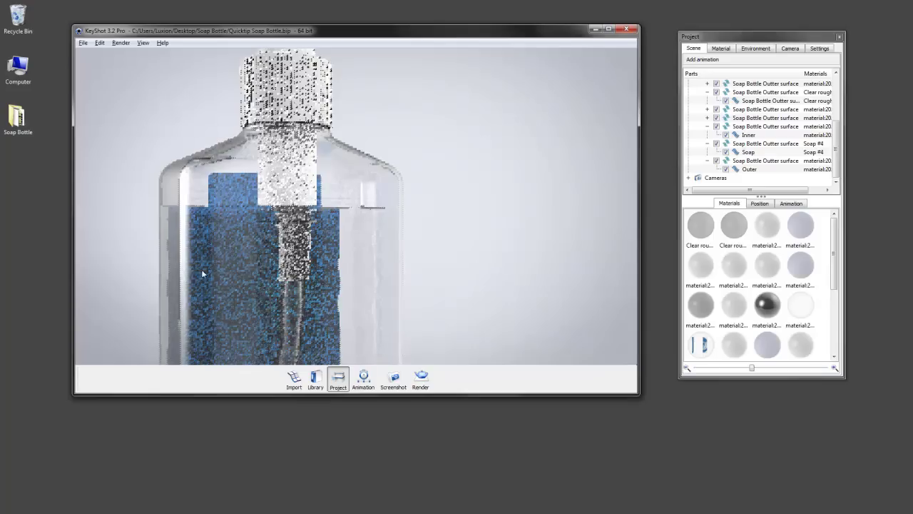
scroll(202, 273, down, 2)
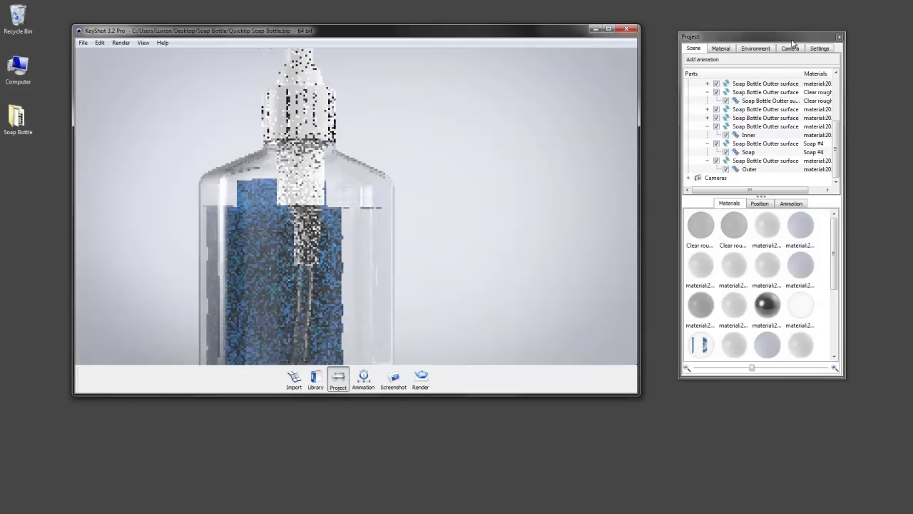
click(790, 47)
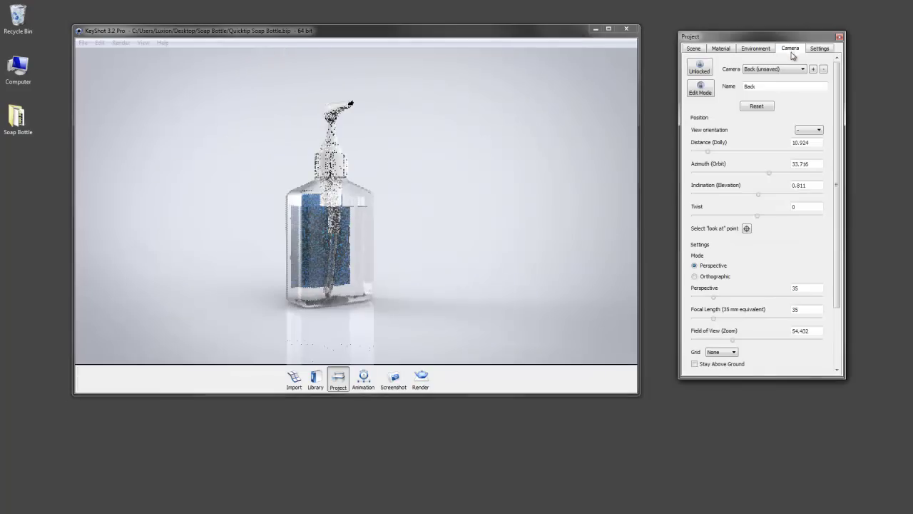
click(787, 68)
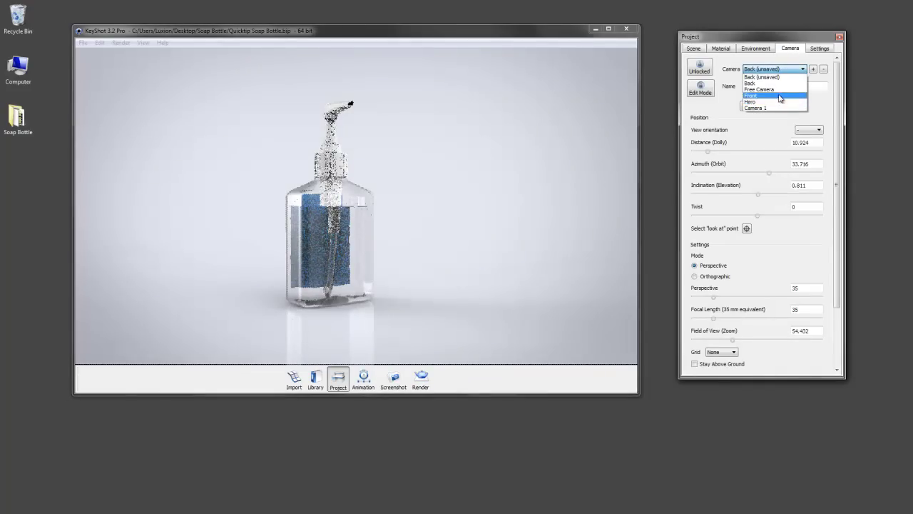
click(780, 94)
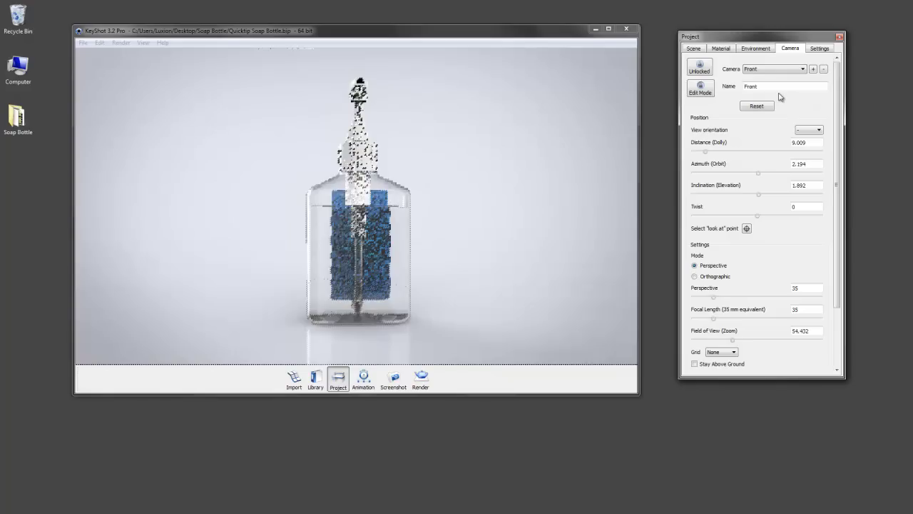
double_click(366, 254)
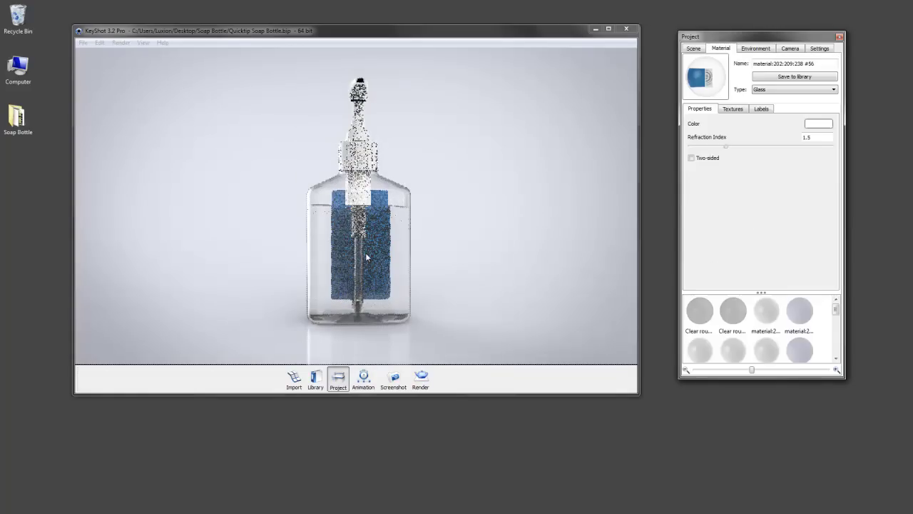
Add KeyShot Logo.png as a glass label and position it on the bottle's front
click(761, 108)
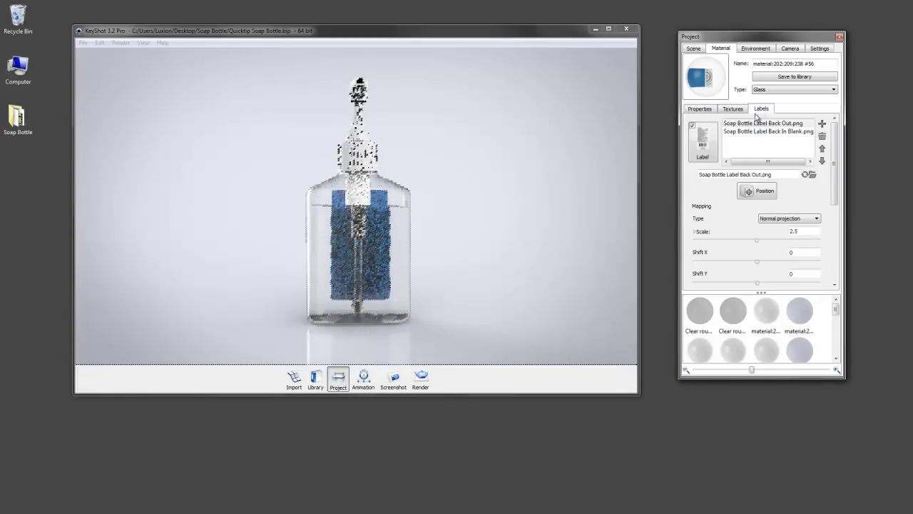
click(821, 124)
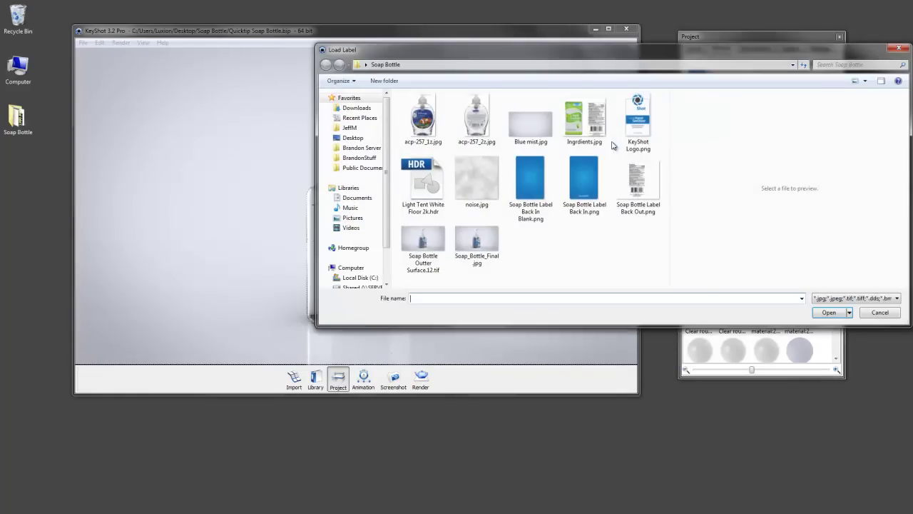
click(636, 123)
click(826, 312)
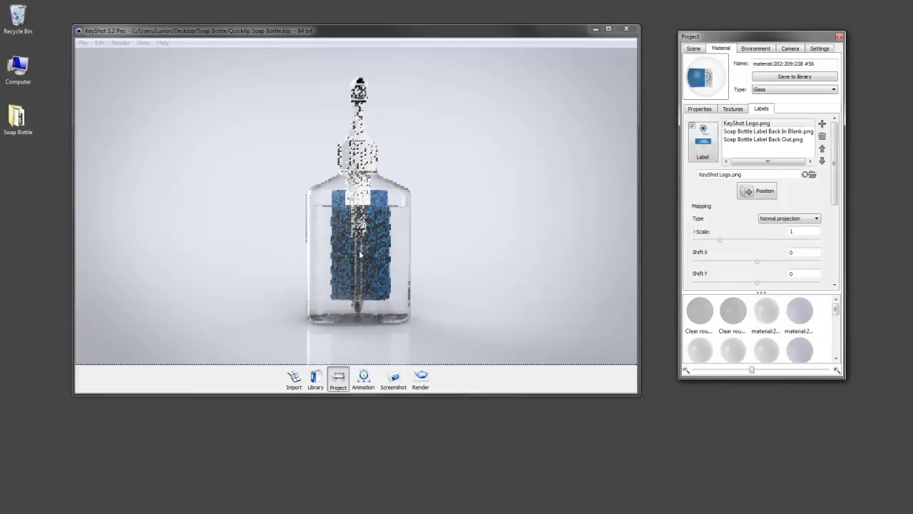
click(755, 192)
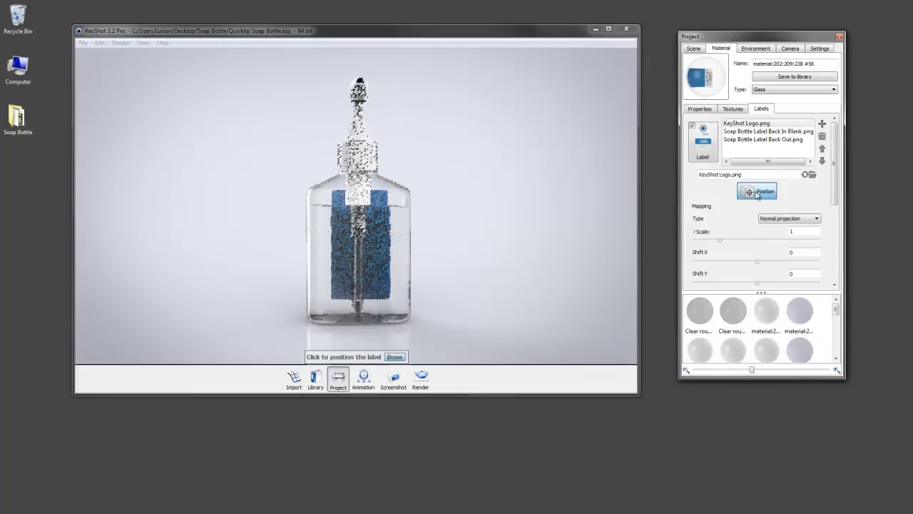
click(358, 250)
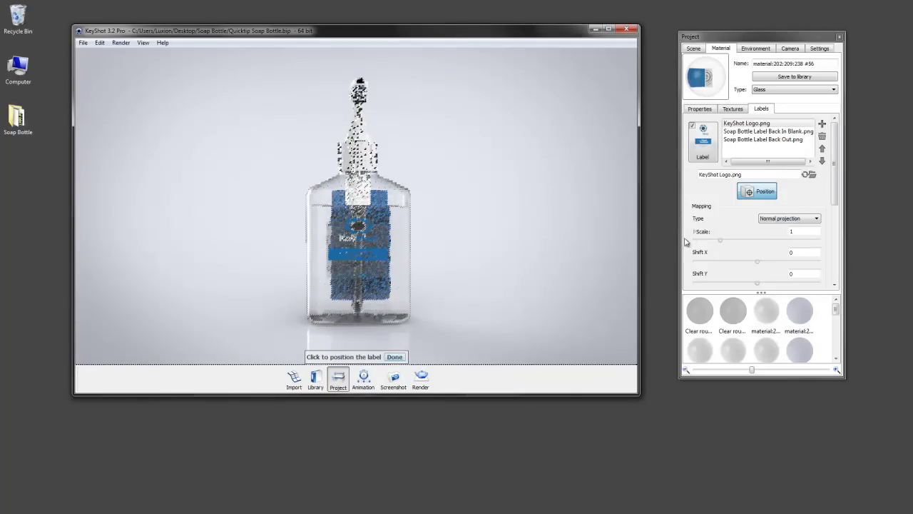
Enlarge the logo label to a uniform scale of 1.235 and finish positioning
click(695, 232)
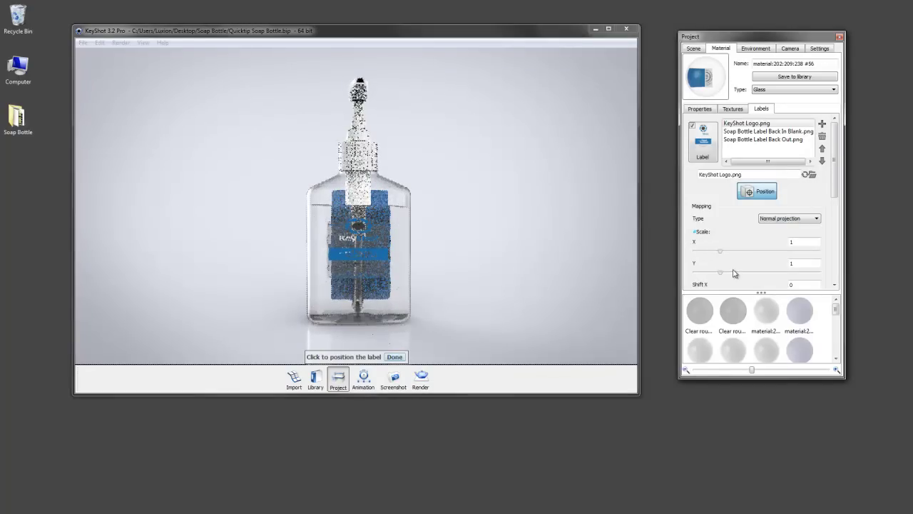
drag(719, 274, 736, 282)
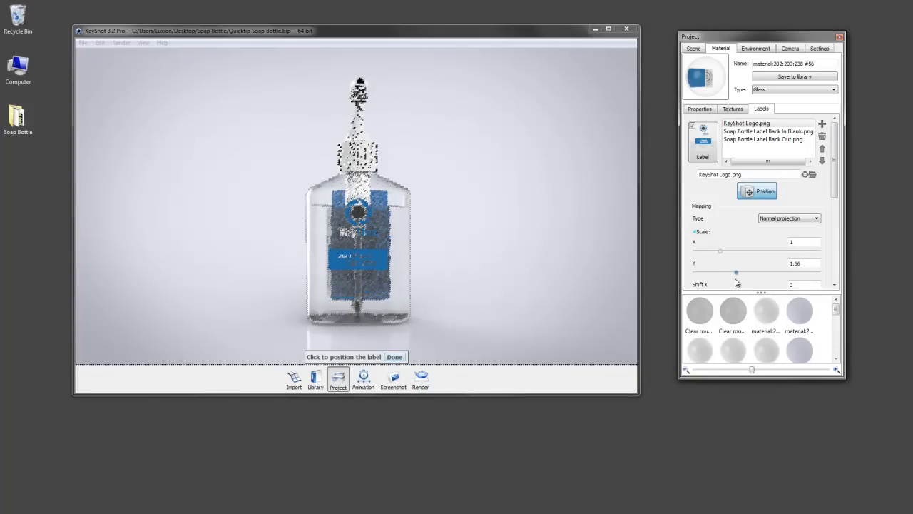
click(694, 232)
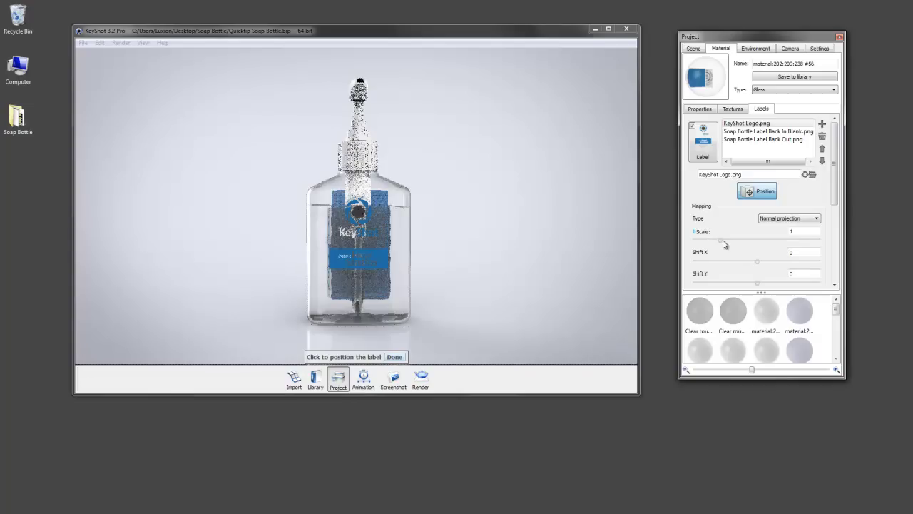
drag(731, 244, 738, 244)
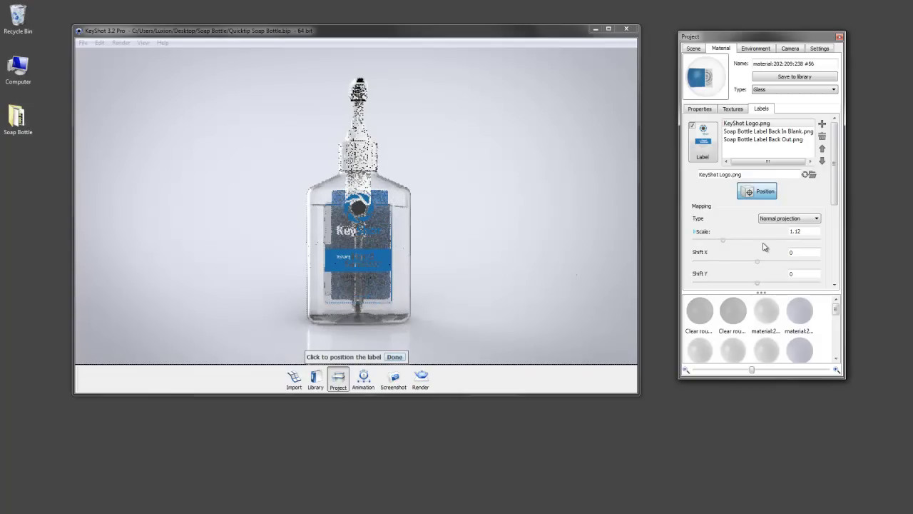
drag(719, 241, 739, 246)
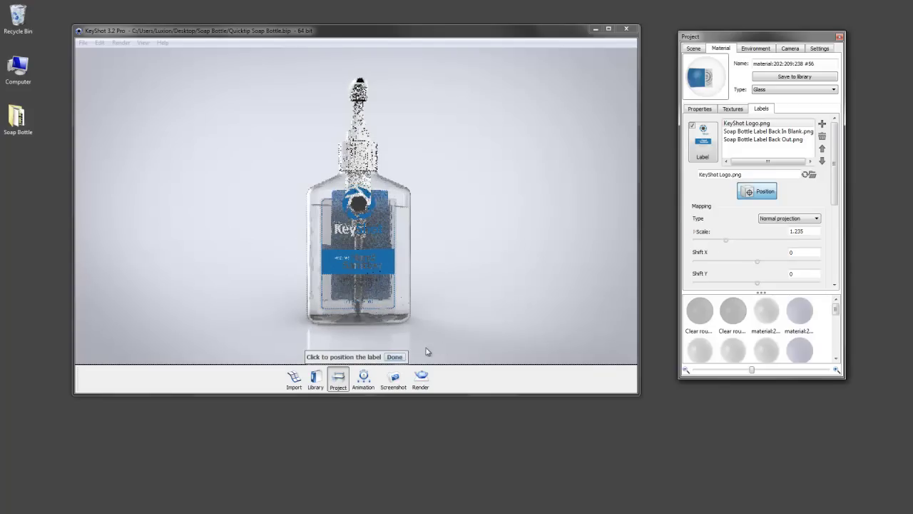
click(400, 356)
drag(623, 263, 243, 292)
Make the KeyShot Logo label two-sided and set its depth to 0.83
drag(519, 294, 402, 231)
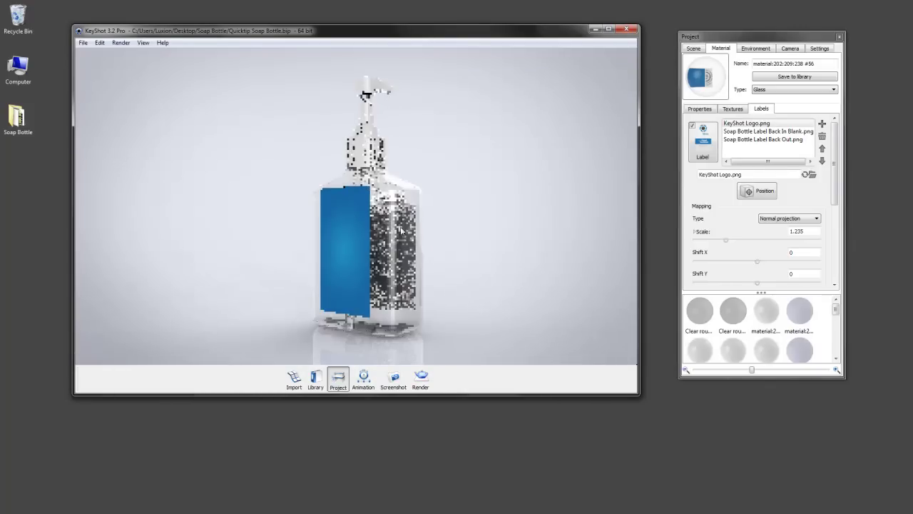
drag(434, 262, 495, 277)
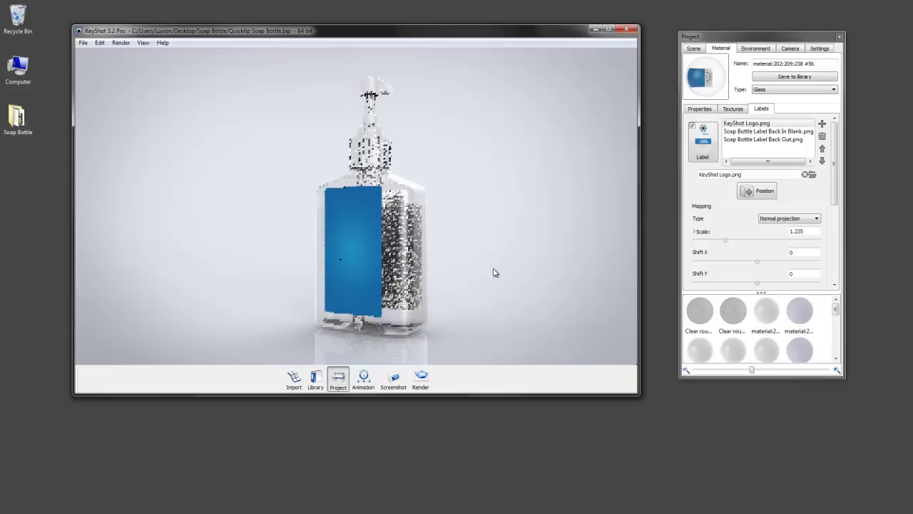
drag(270, 281, 179, 271)
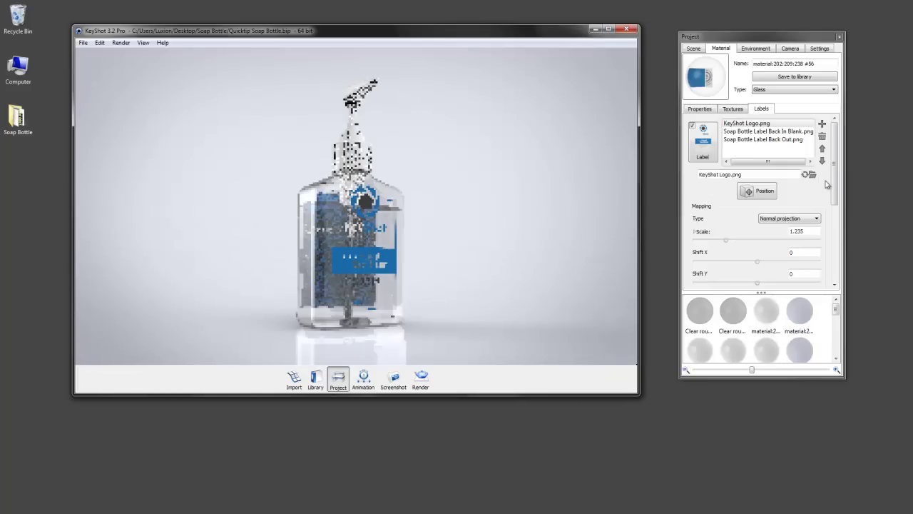
click(834, 278)
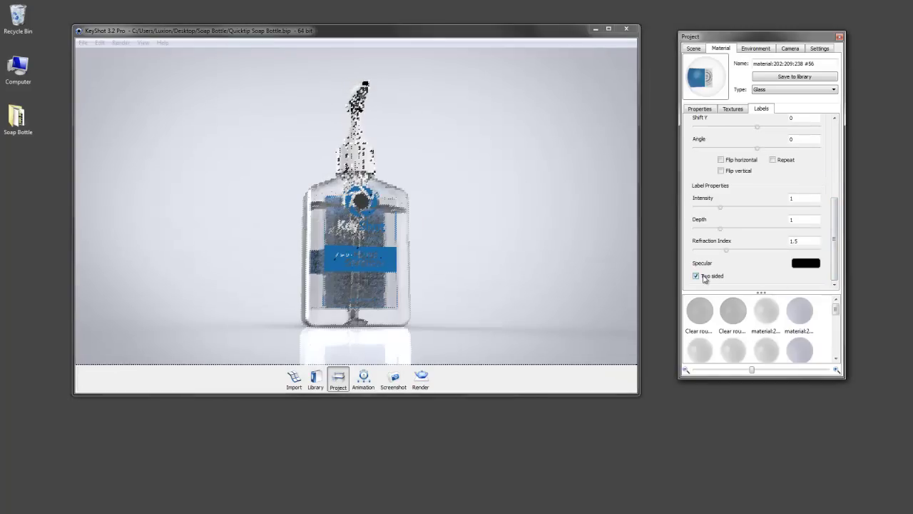
click(206, 236)
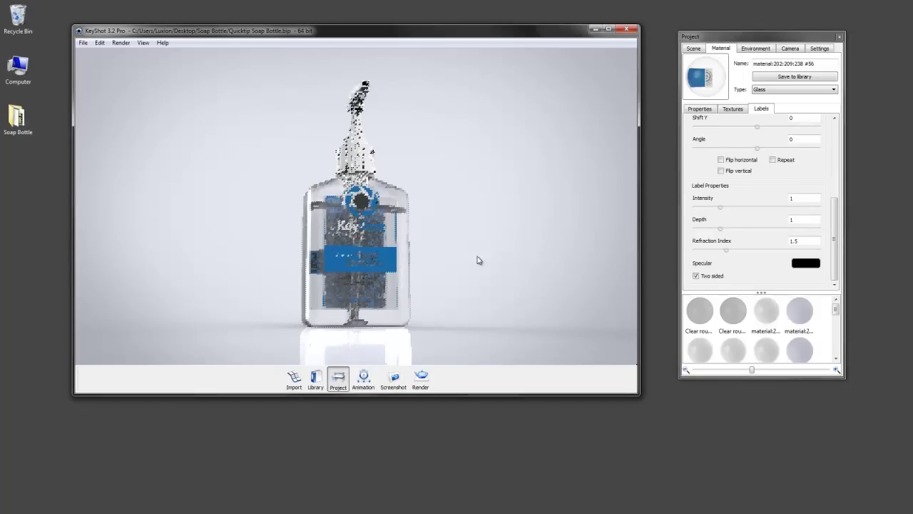
drag(544, 255, 569, 252)
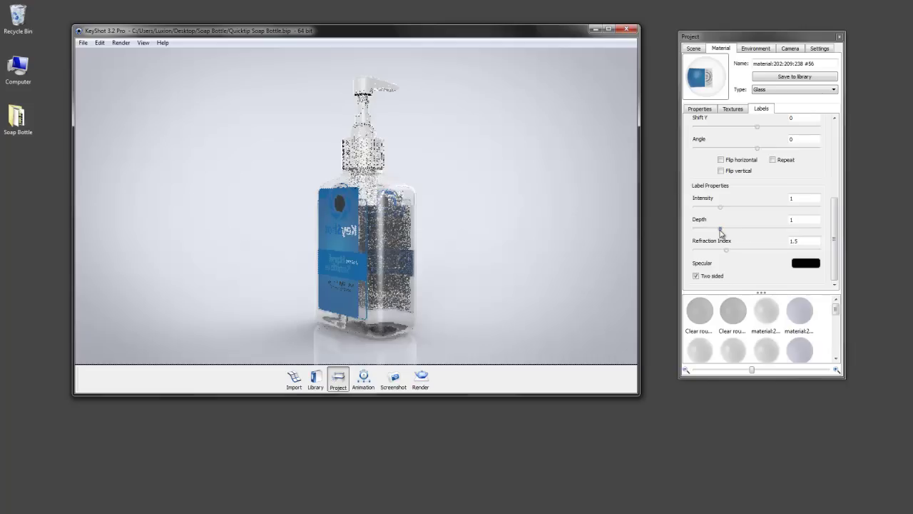
drag(720, 228, 716, 232)
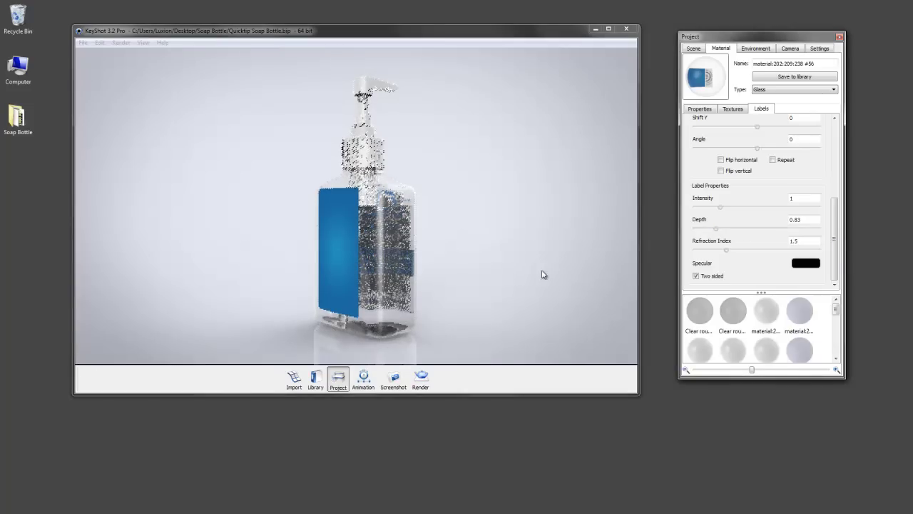
drag(837, 258, 836, 179)
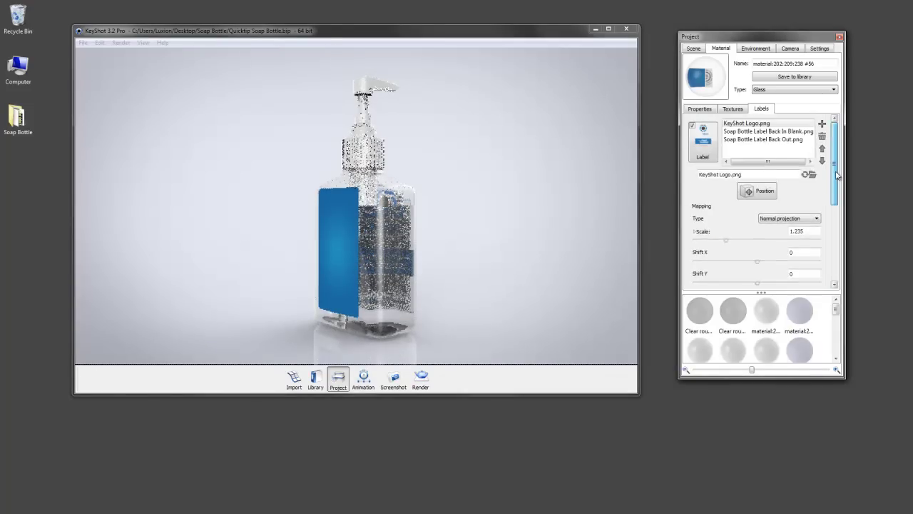
Move Soap Bottle Label Back In Blank.png below Back Out and orbit to the bottle's side
click(735, 132)
click(735, 140)
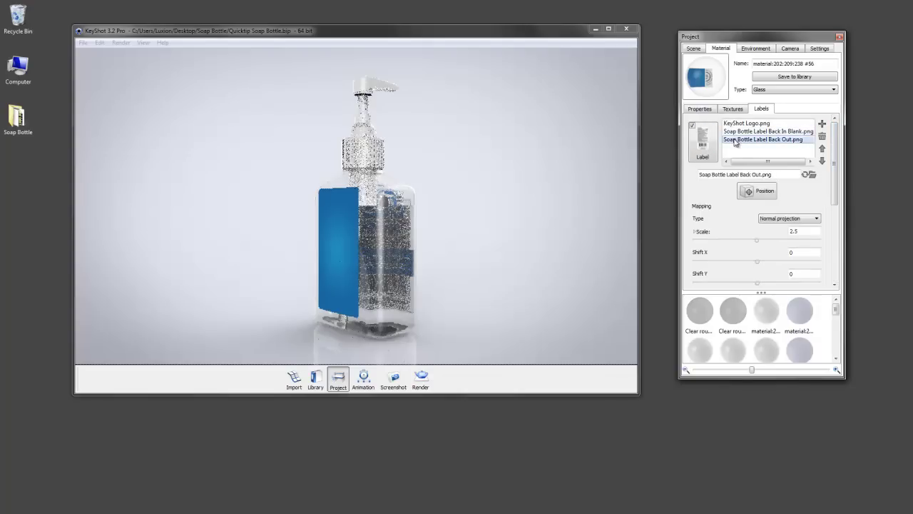
click(739, 132)
click(822, 161)
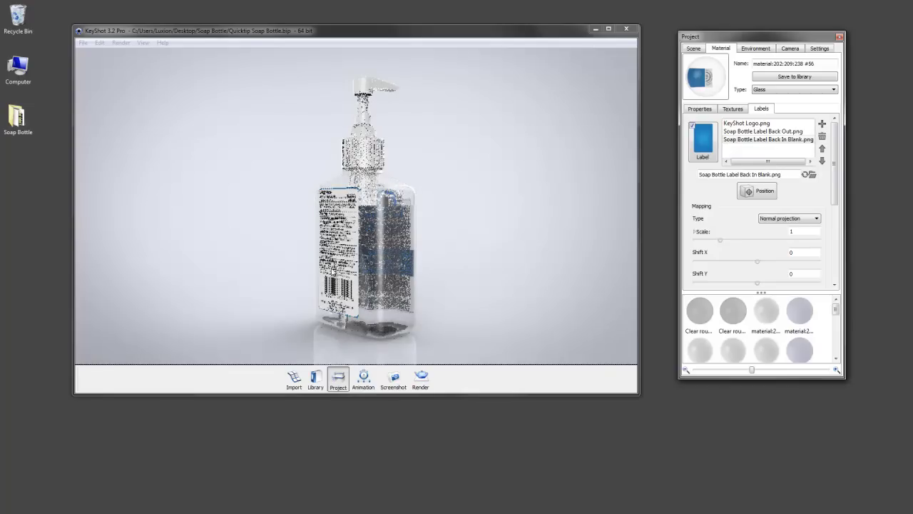
click(478, 274)
drag(478, 275, 232, 266)
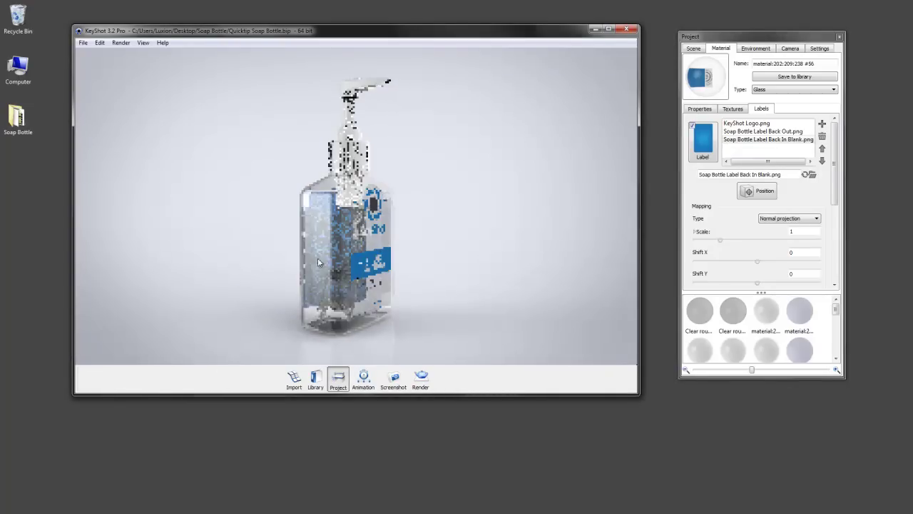
drag(318, 262, 314, 224)
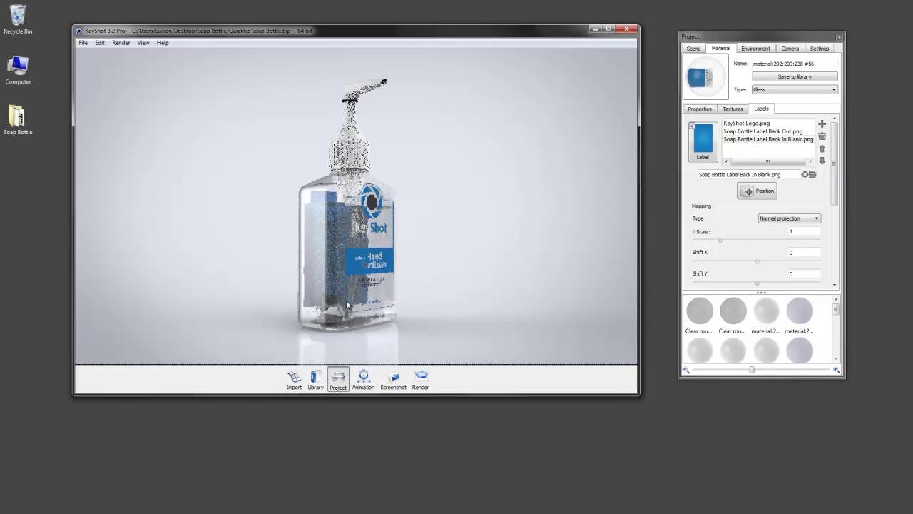
click(765, 140)
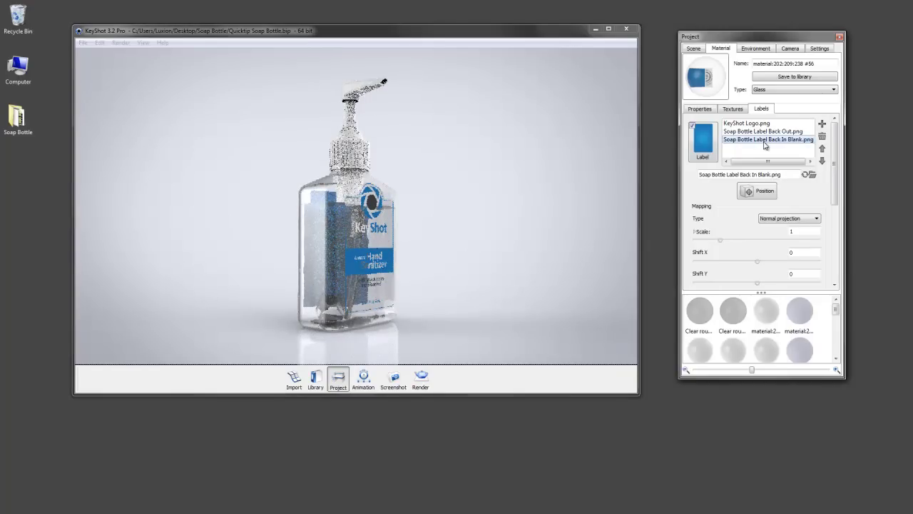
drag(835, 191, 836, 232)
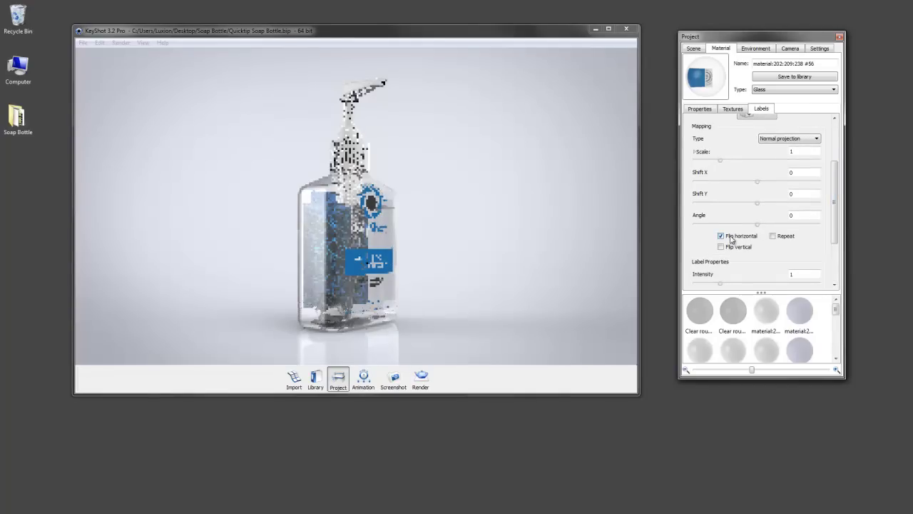
click(721, 237)
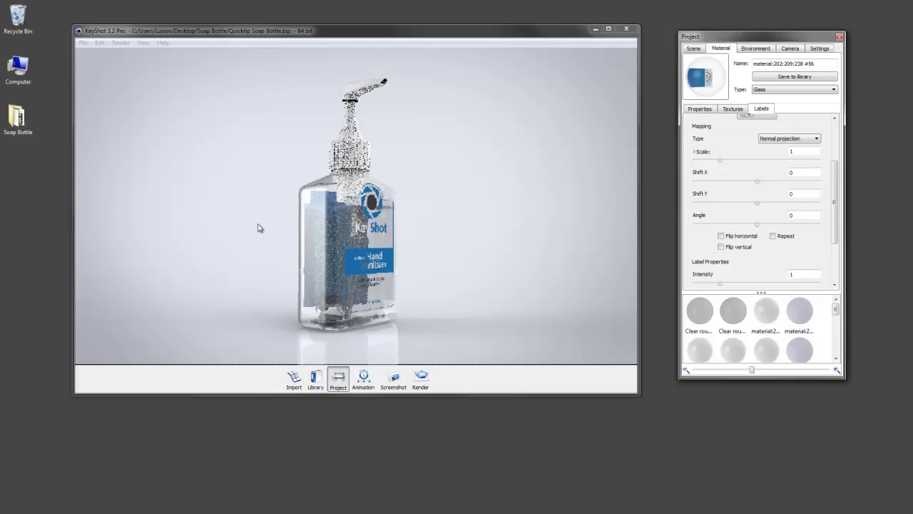
click(491, 294)
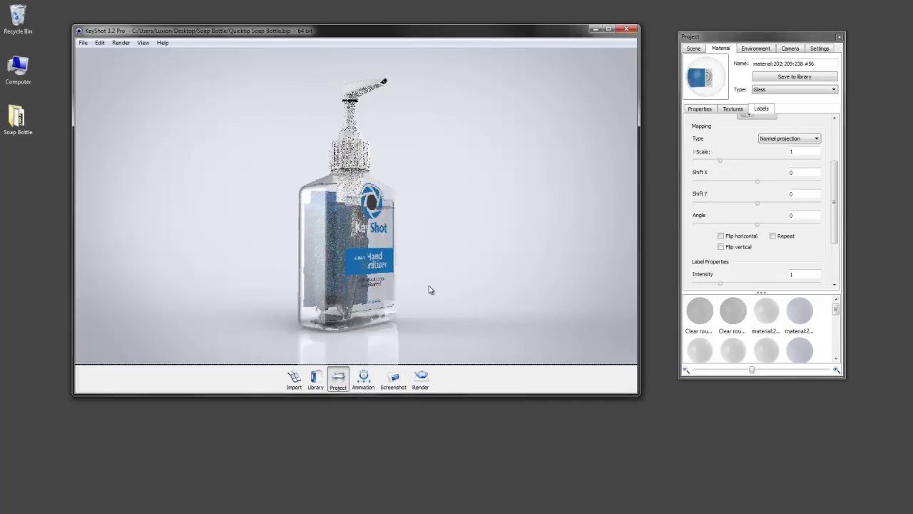
drag(407, 287, 355, 284)
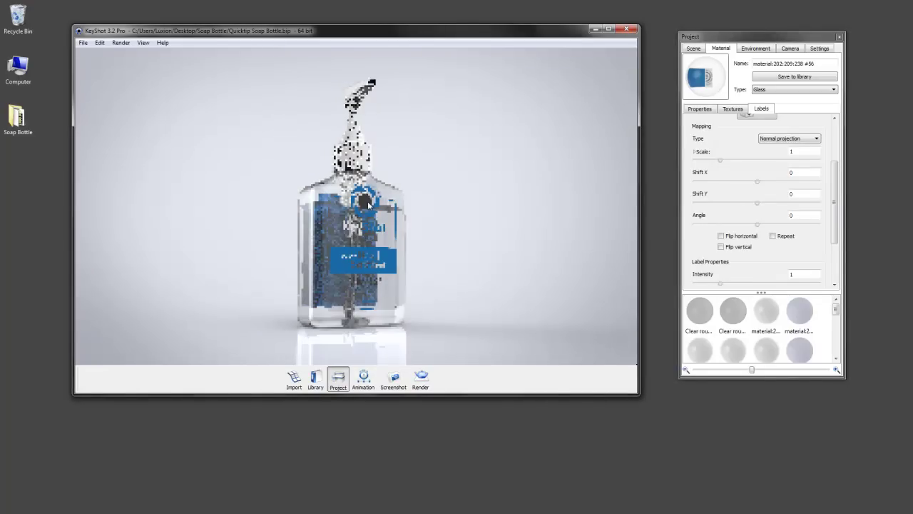